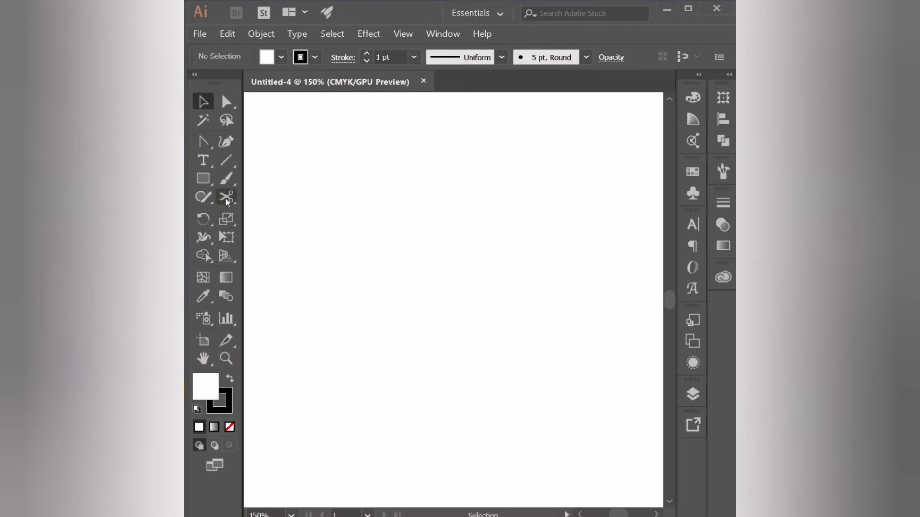
- Draw a circle about 91 mm wide with the Ellipse tool and nudge it slightly up
click(204, 183)
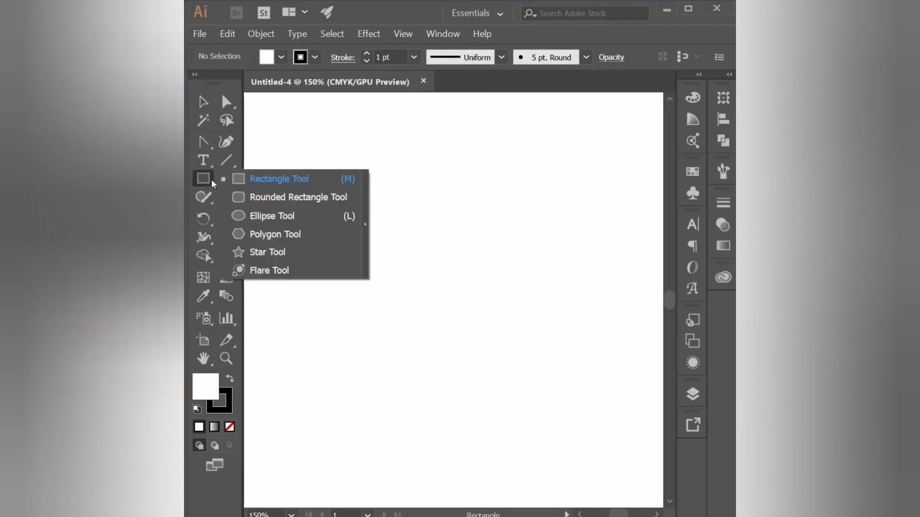
click(268, 215)
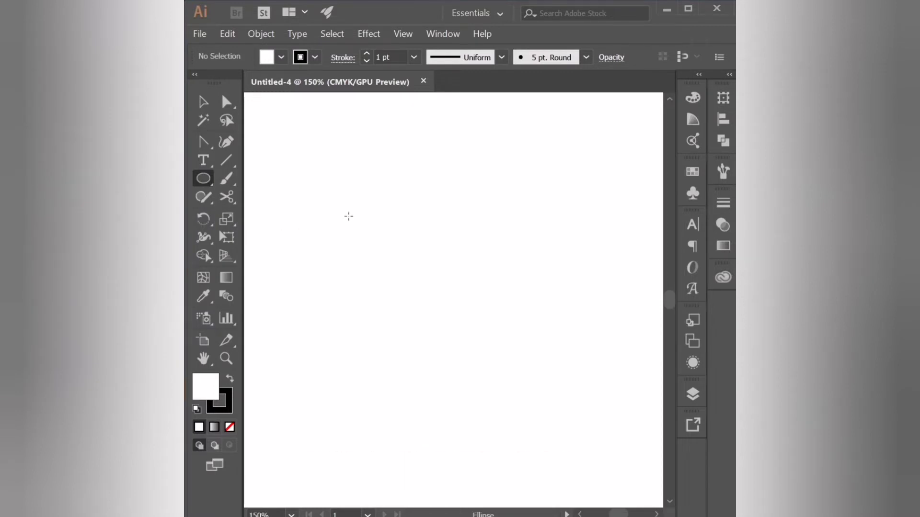
drag(349, 207, 501, 405)
key(v)
drag(506, 224, 508, 214)
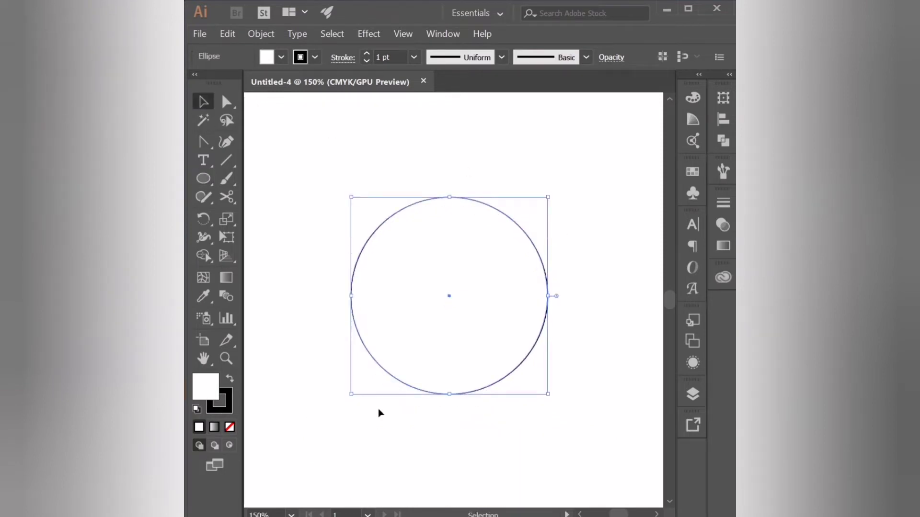
- Fill the circle with a saturated red from the Color Picker
double_click(214, 389)
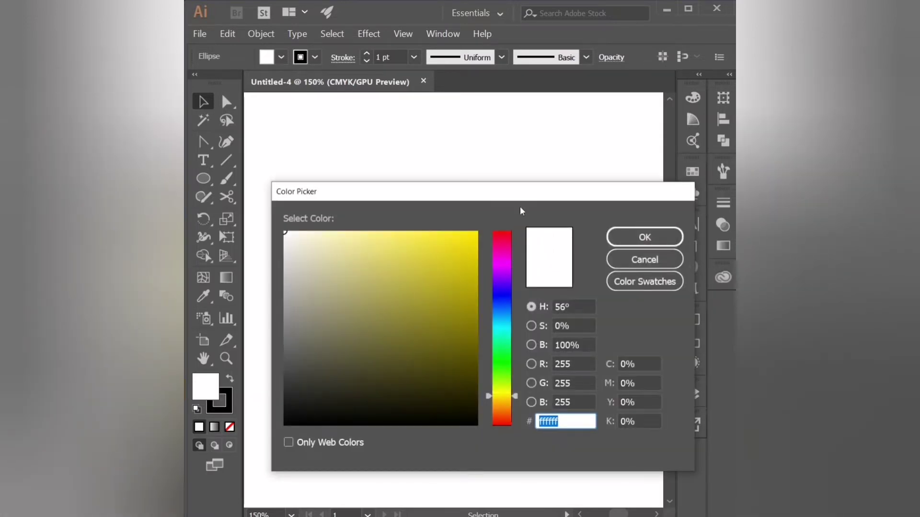
click(500, 232)
drag(438, 261, 409, 250)
drag(498, 235, 455, 230)
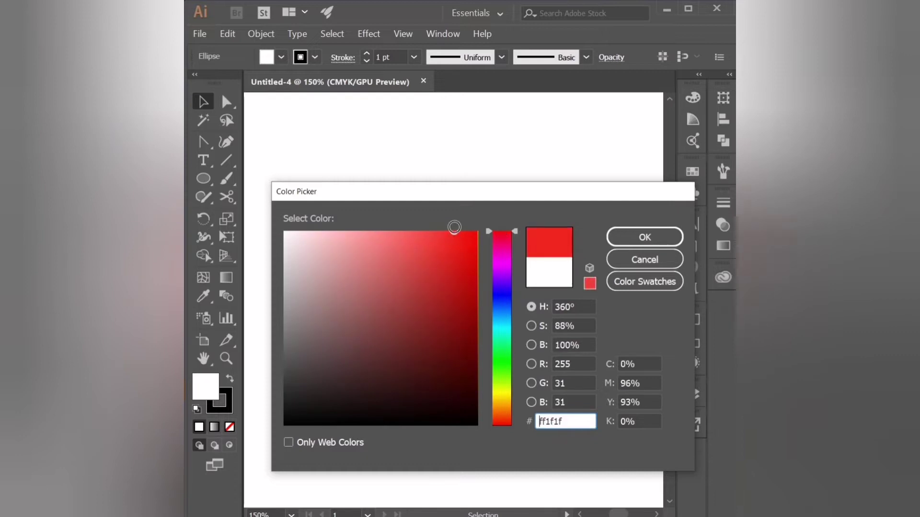
click(635, 235)
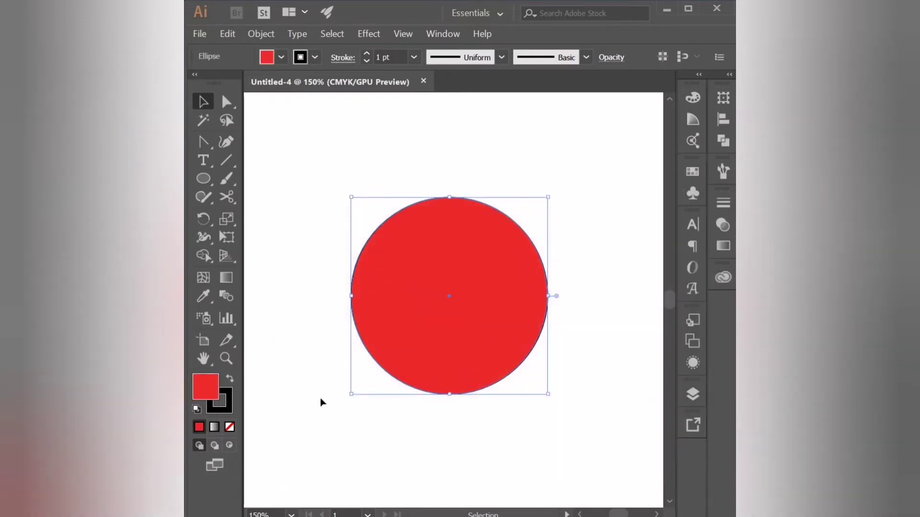
- Change the circle's stroke colour from black to white
double_click(227, 404)
drag(350, 318, 273, 218)
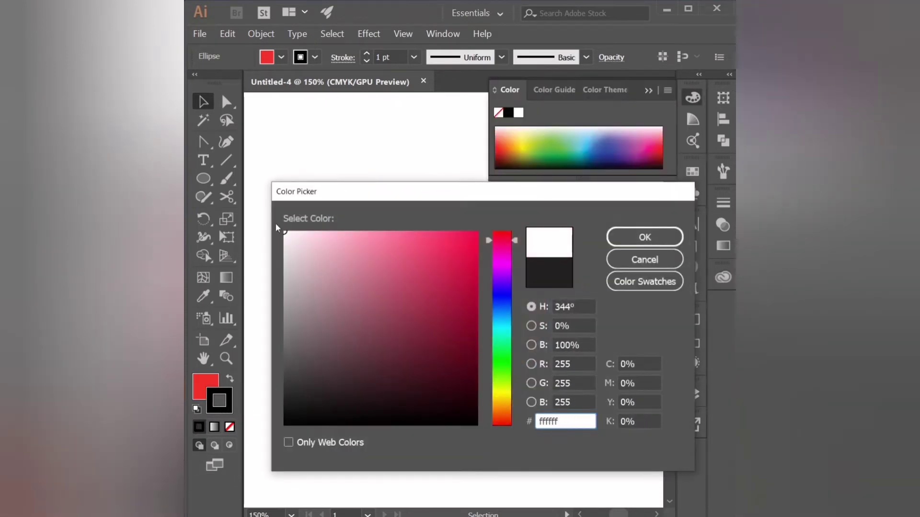
click(651, 237)
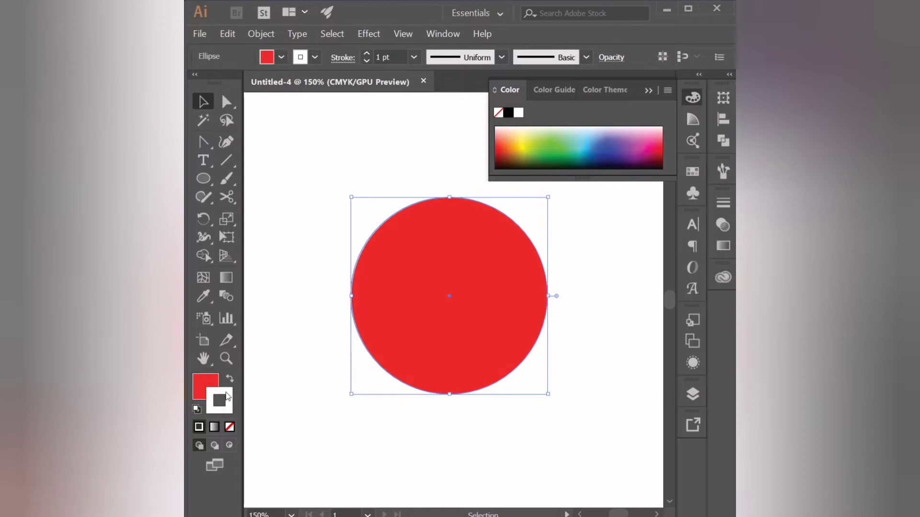
- Recolour the circle's 1 pt outline light grey (bababa) via the Stroke swatch
click(230, 427)
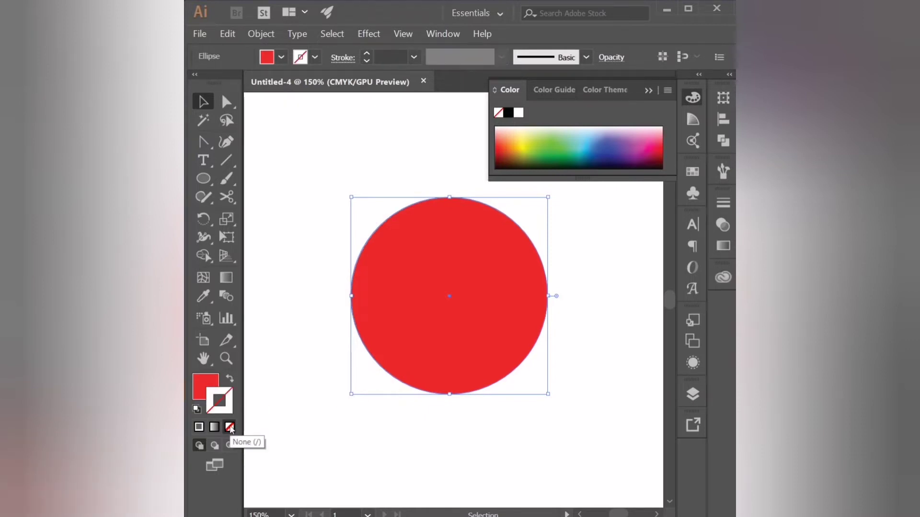
click(319, 417)
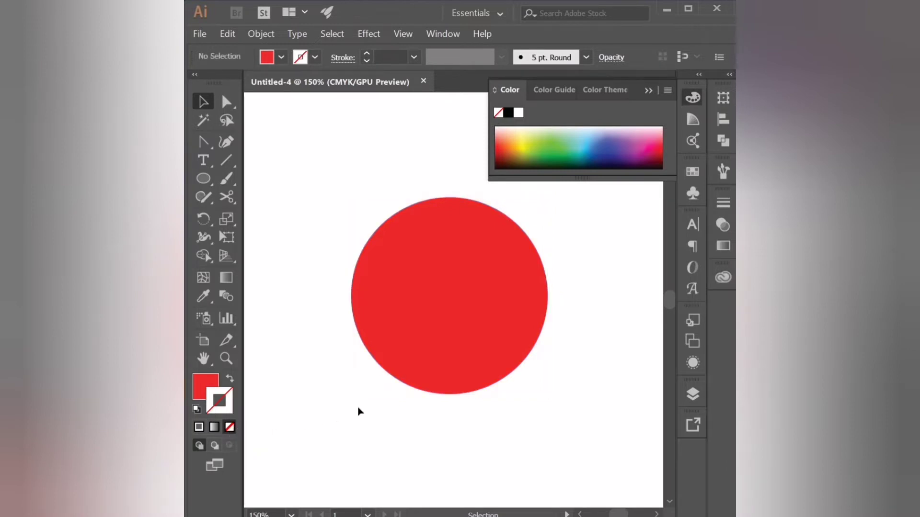
click(399, 354)
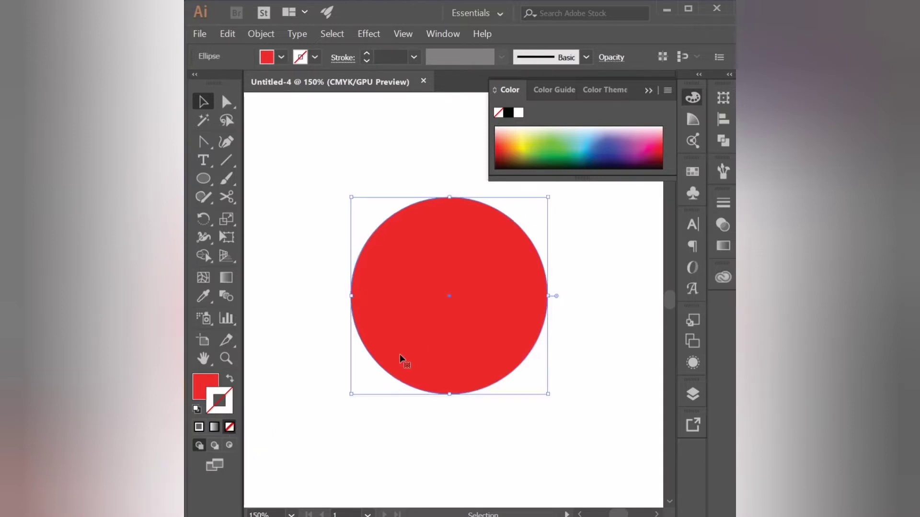
click(198, 428)
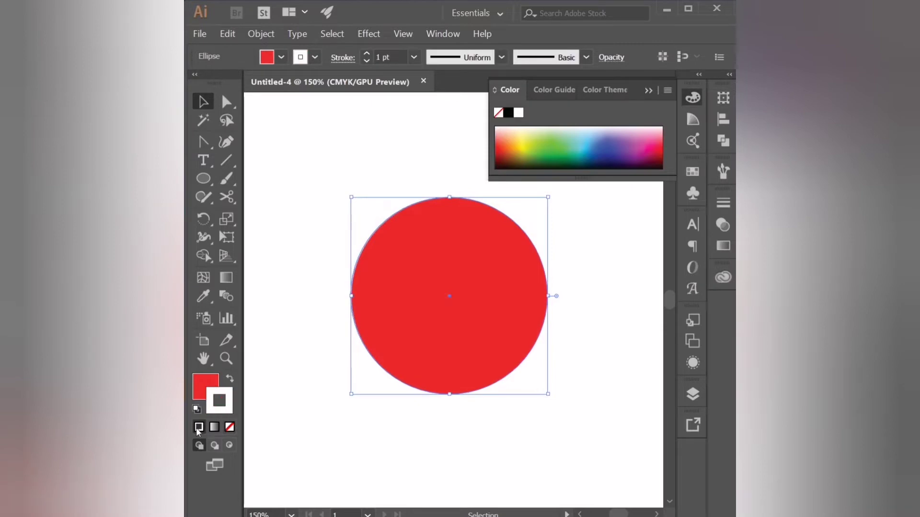
double_click(230, 405)
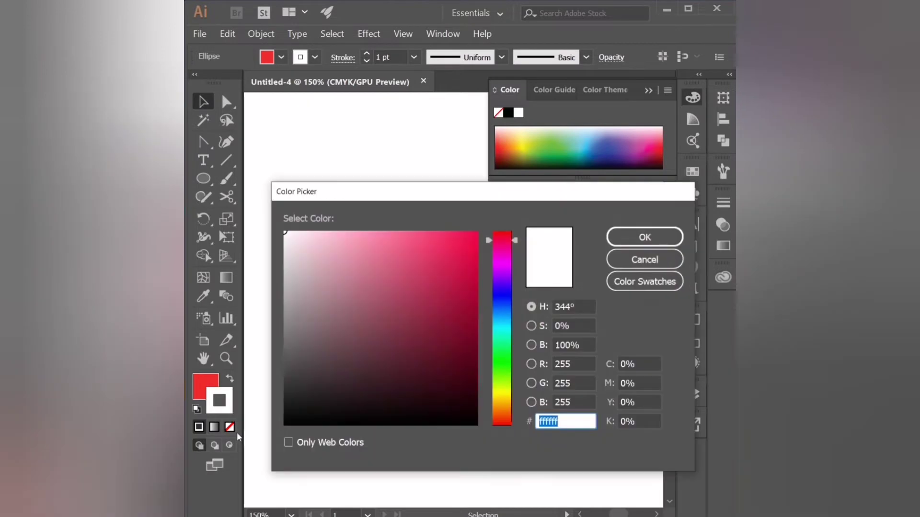
click(283, 282)
click(644, 237)
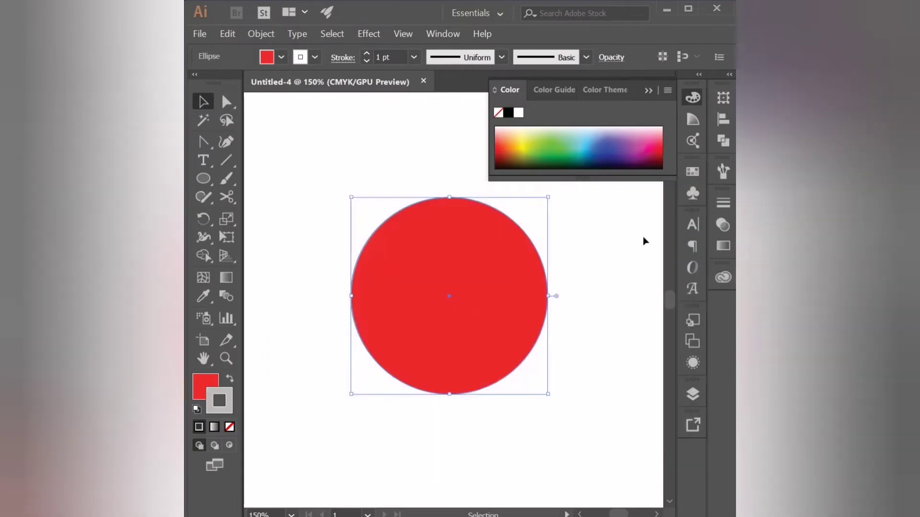
click(623, 258)
click(448, 212)
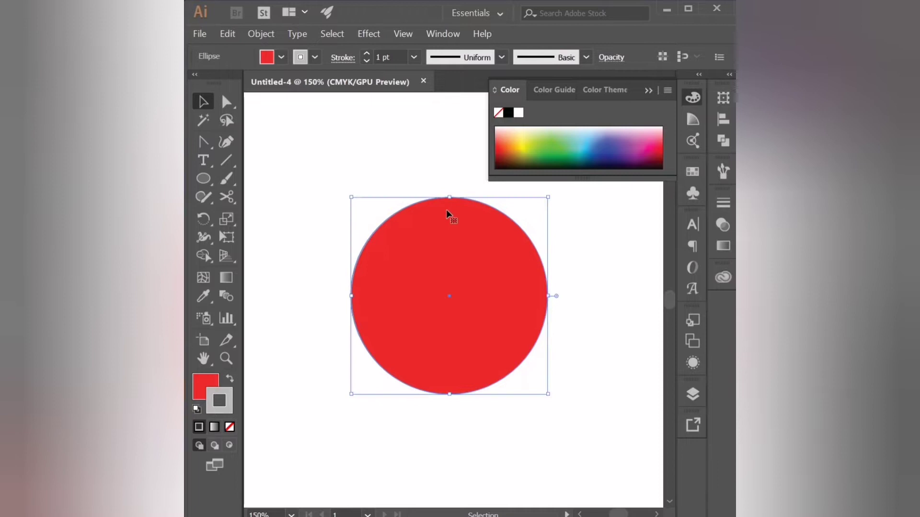
- Set the circle's stroke weight to 5 pt, then increase it to 10 pt
click(414, 57)
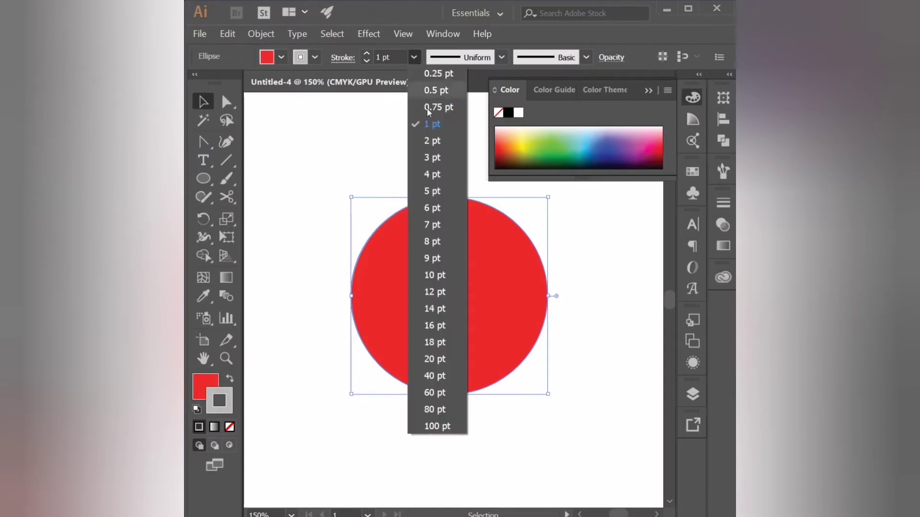
click(432, 191)
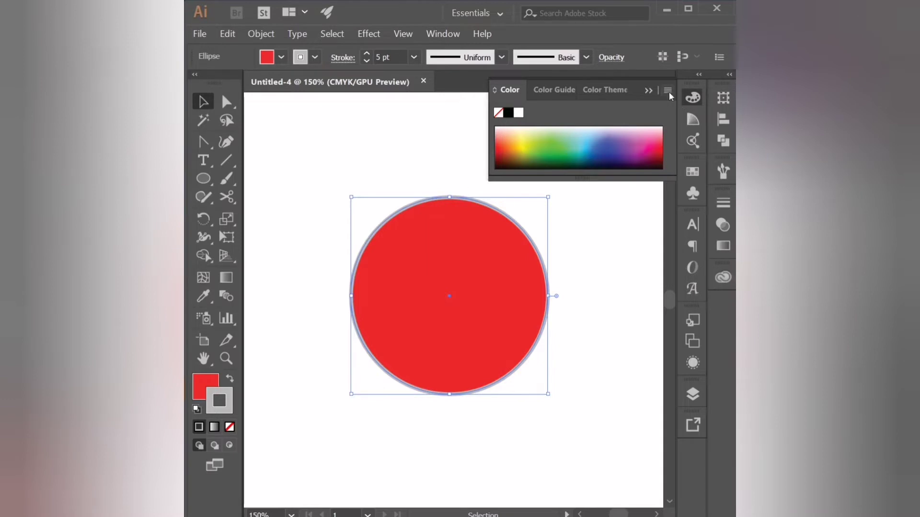
click(651, 90)
click(507, 211)
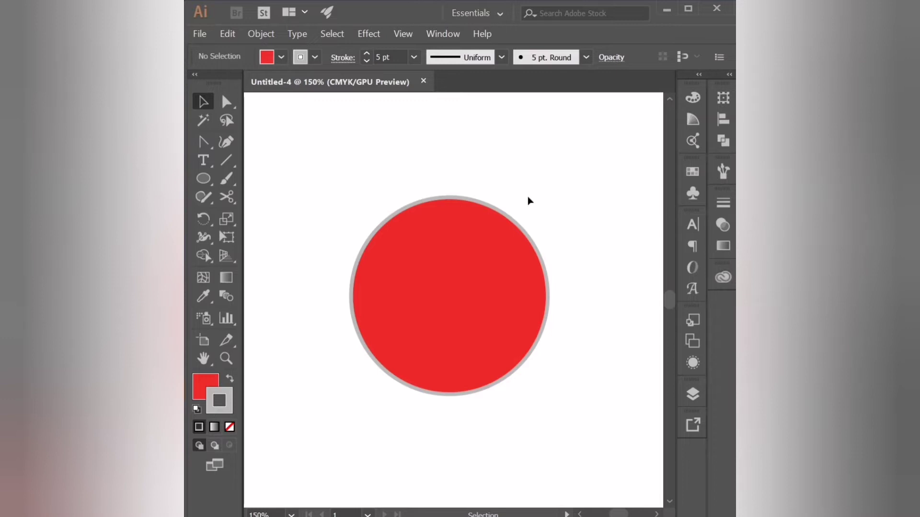
click(487, 207)
click(414, 57)
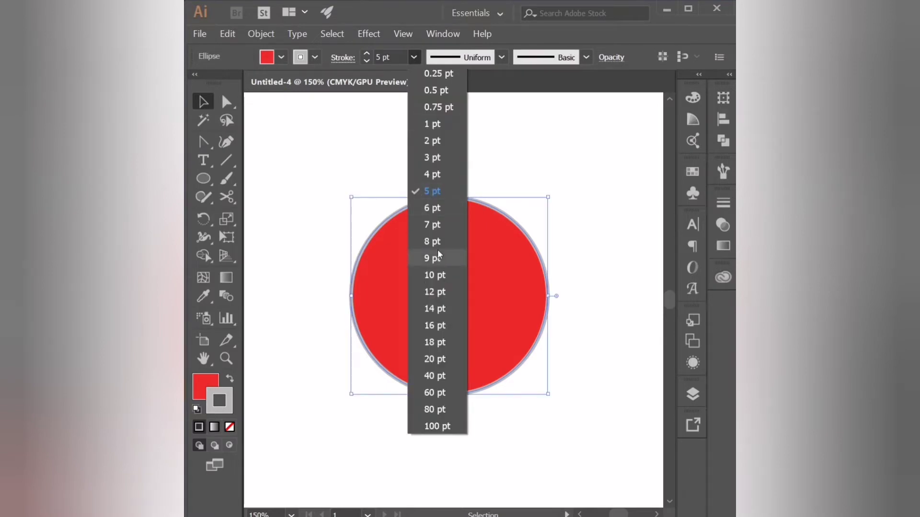
click(437, 275)
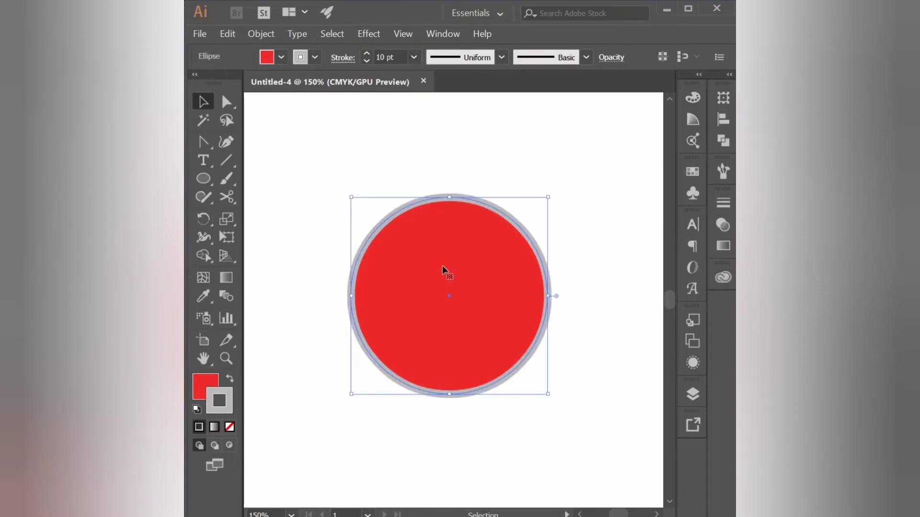
click(724, 203)
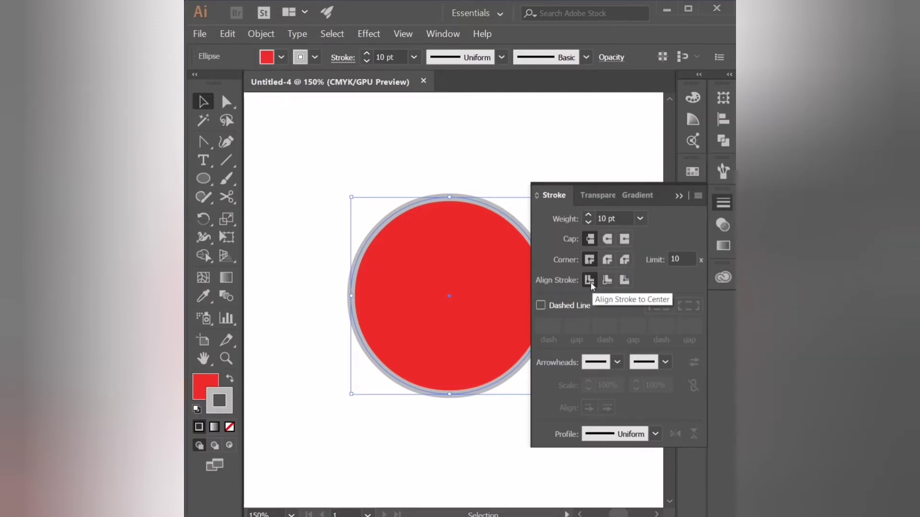
click(605, 282)
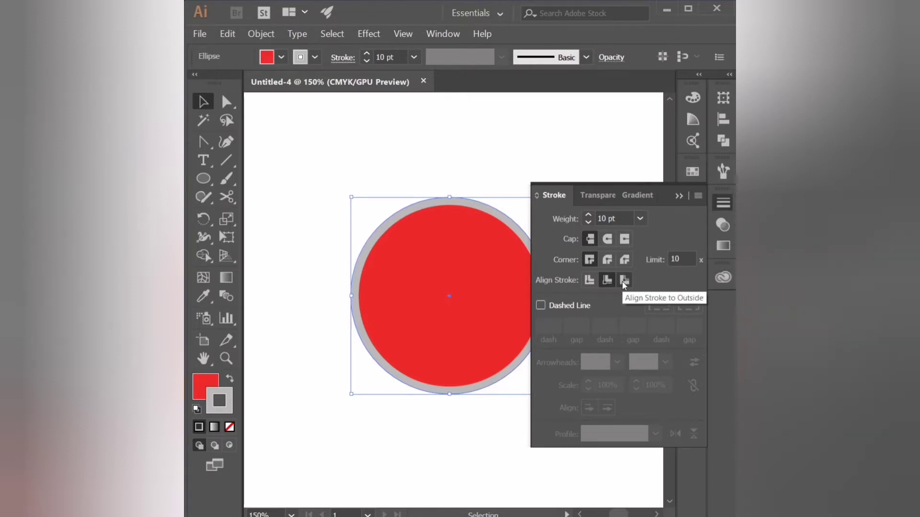
click(624, 282)
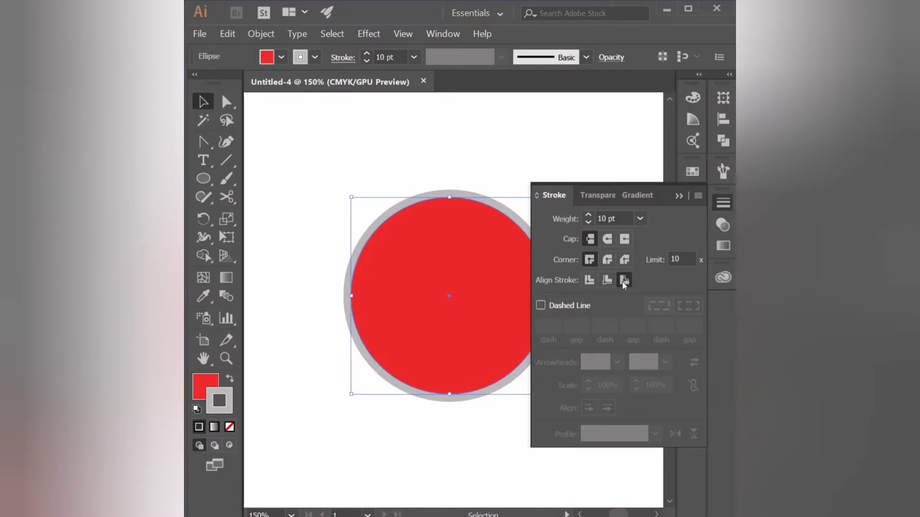
click(589, 280)
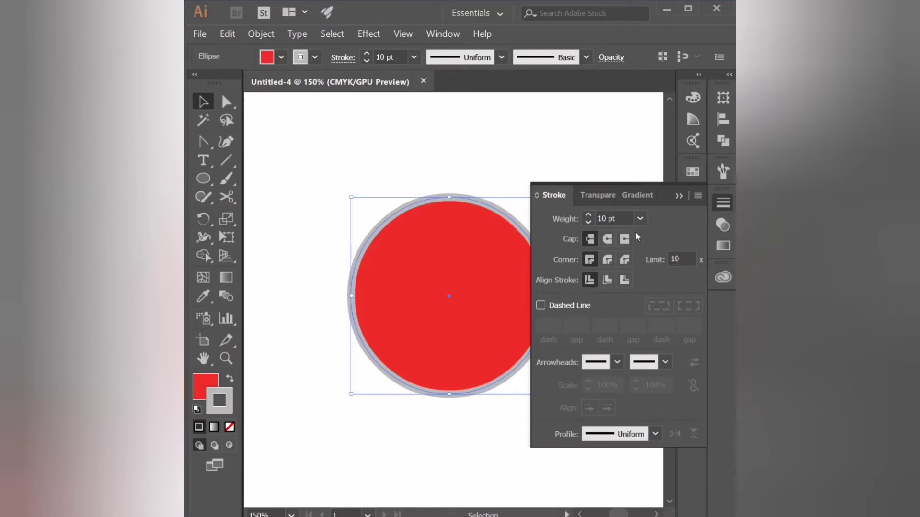
click(680, 196)
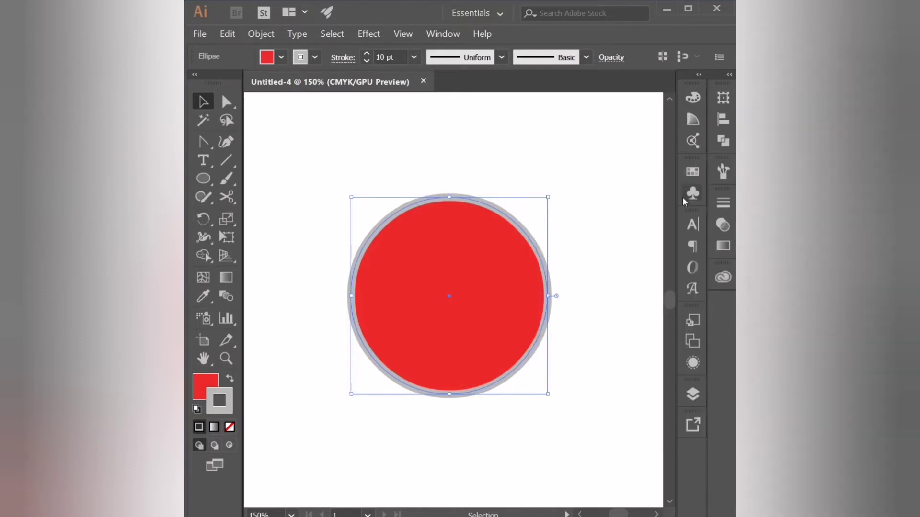
- Reduce the red circle's stroke weight back to 1 pt
click(587, 221)
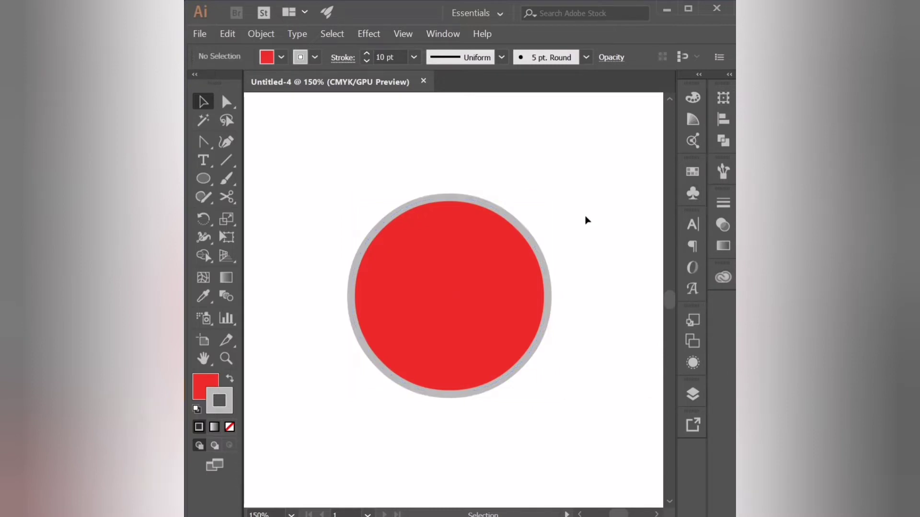
click(525, 235)
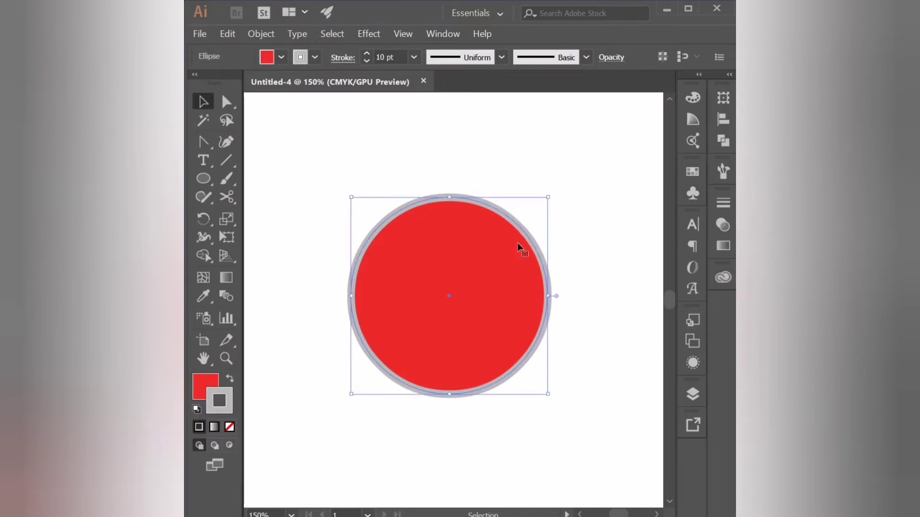
click(413, 57)
click(419, 123)
- Copy the circle and paste it in front of the original with Ctrl+F
click(562, 220)
click(525, 333)
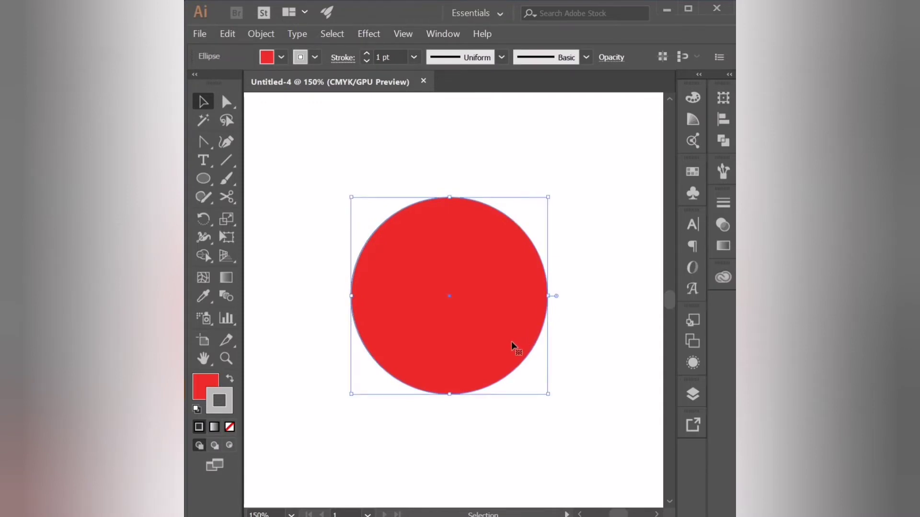
key(ctrl+c)
key(ctrl+f)
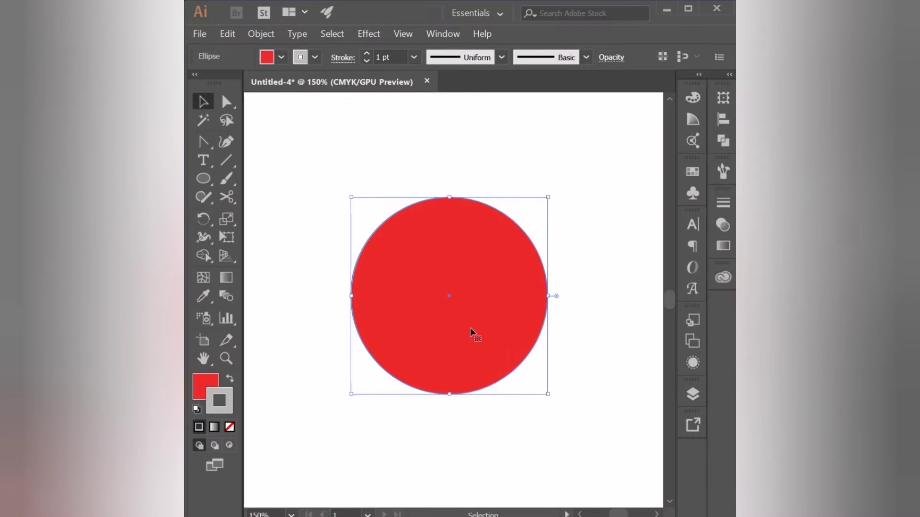
click(471, 424)
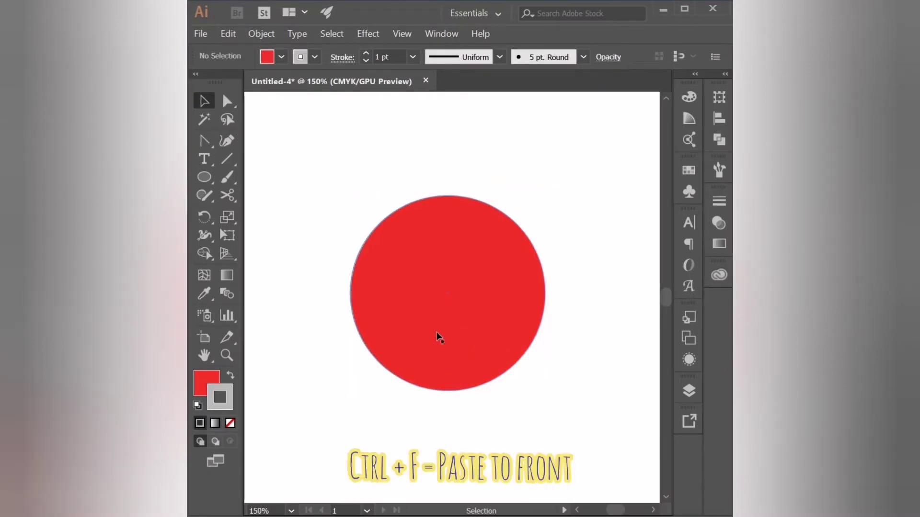
key(ctrl+f)
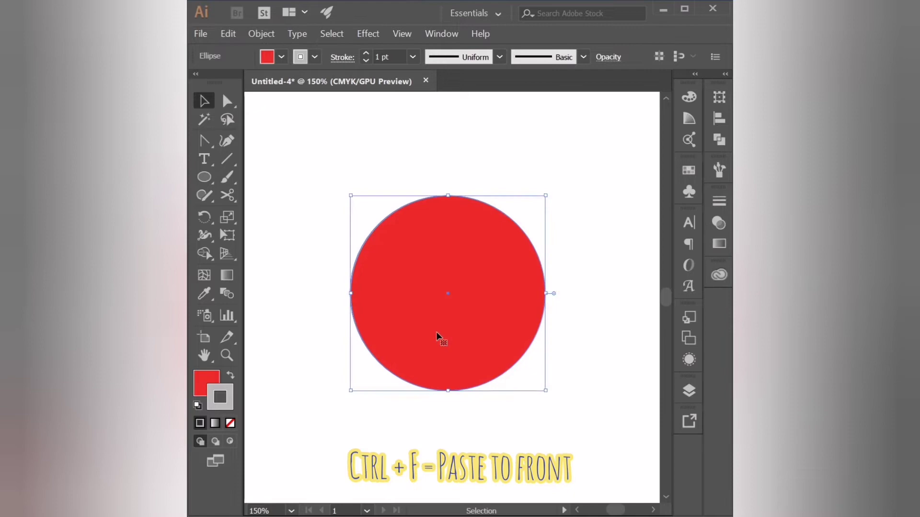
- Scale the pasted copy down slightly with the Scale tool
click(229, 218)
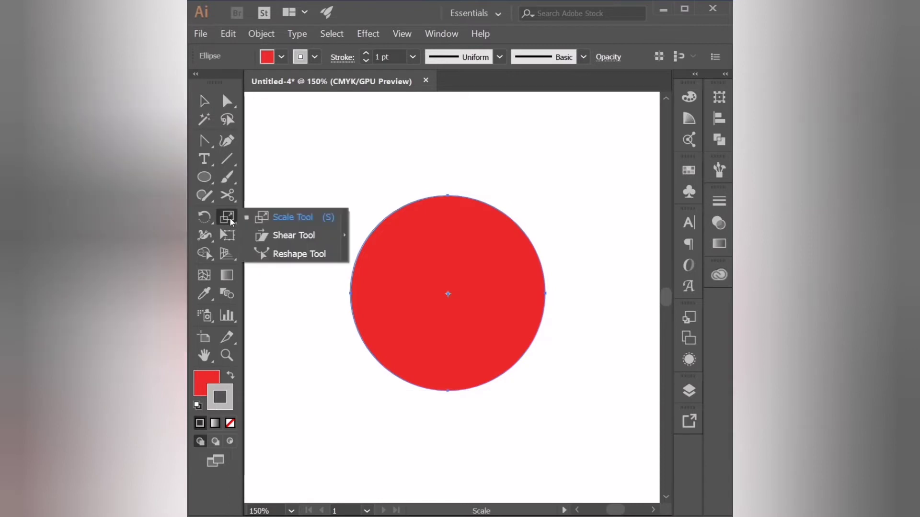
click(280, 215)
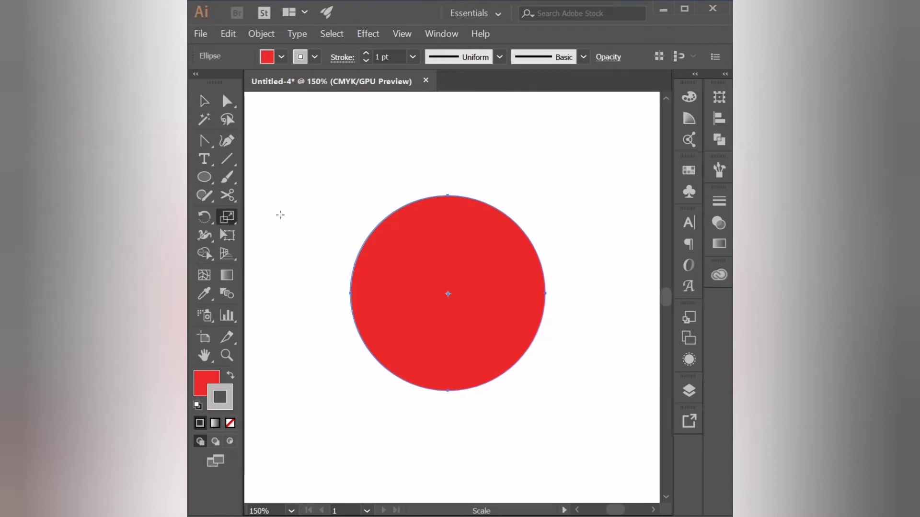
drag(401, 242, 404, 247)
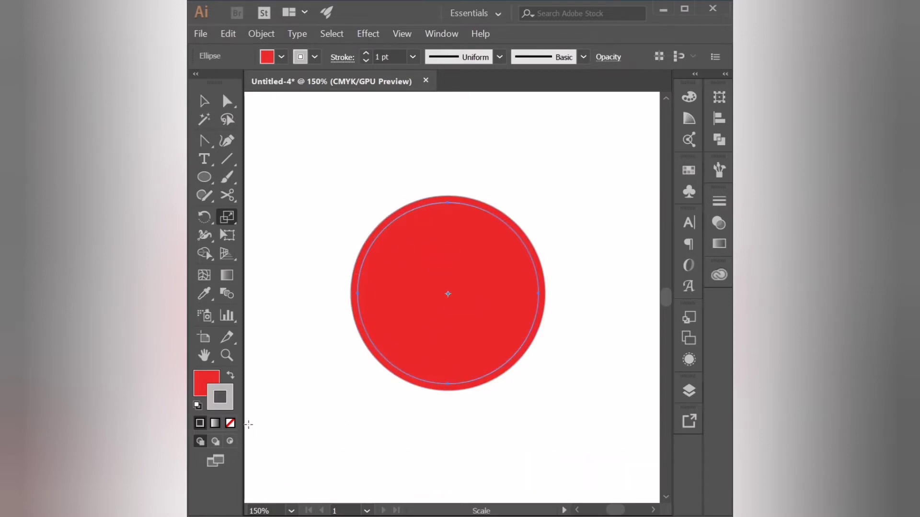
- Remove the copy's fill and drag the outline circle up-left off the red one
click(211, 382)
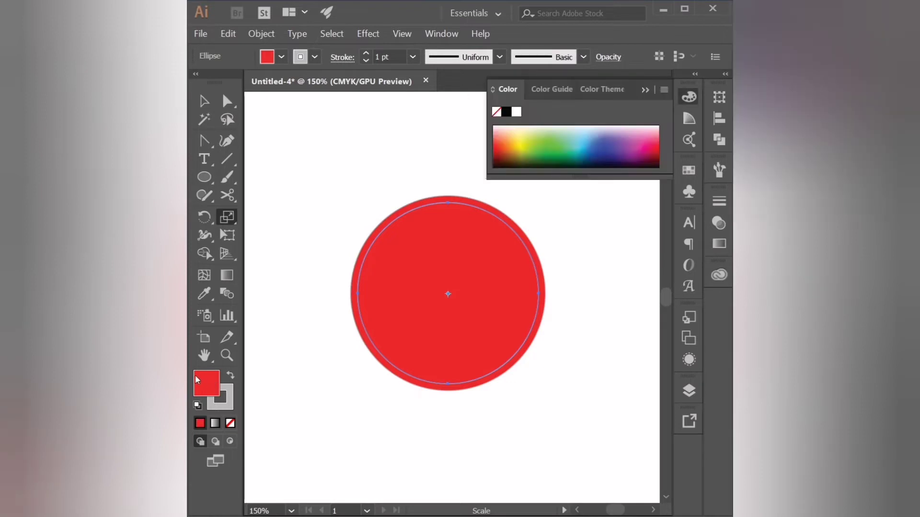
click(228, 425)
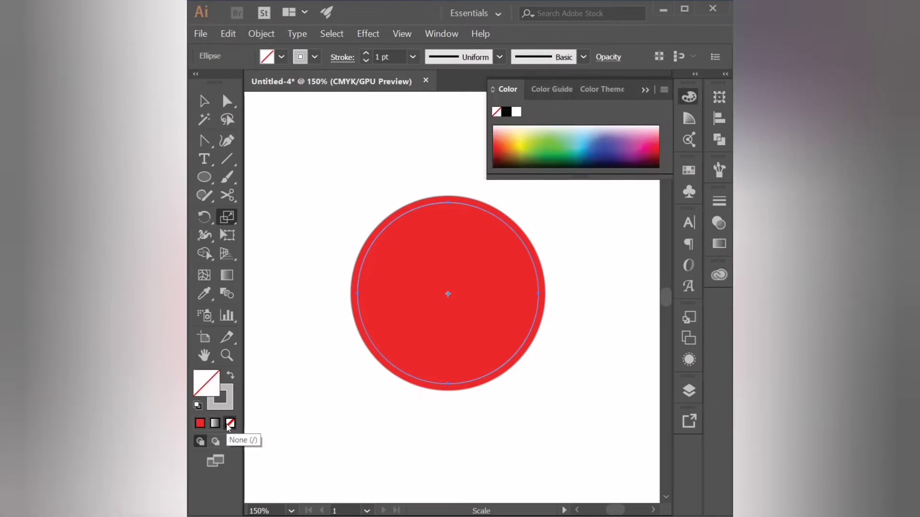
key(v)
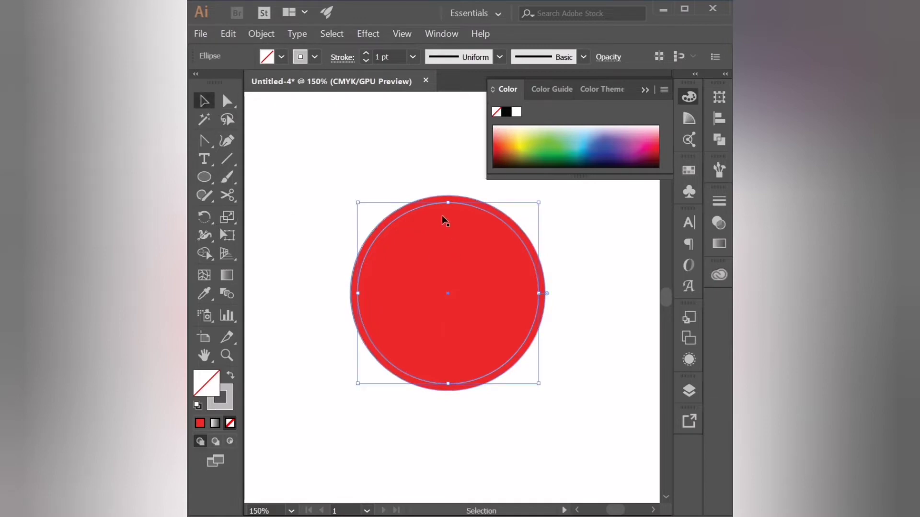
drag(416, 206, 345, 176)
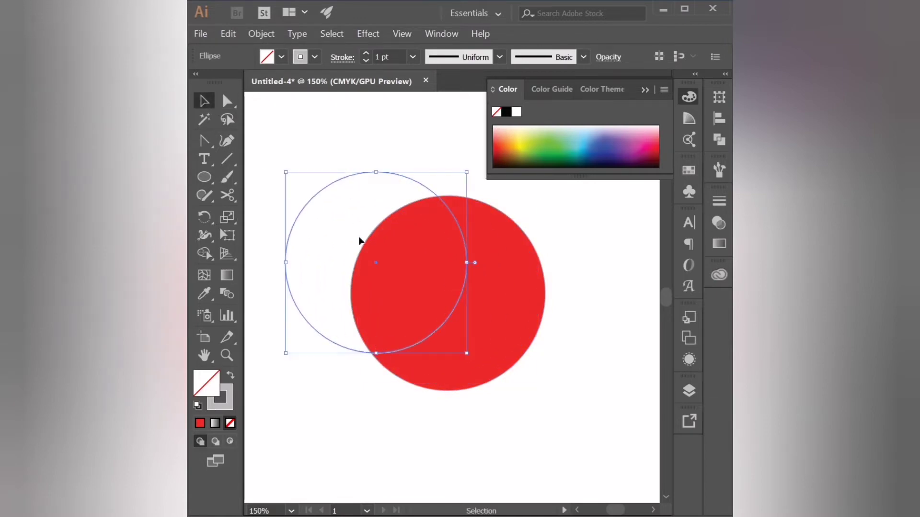
click(332, 166)
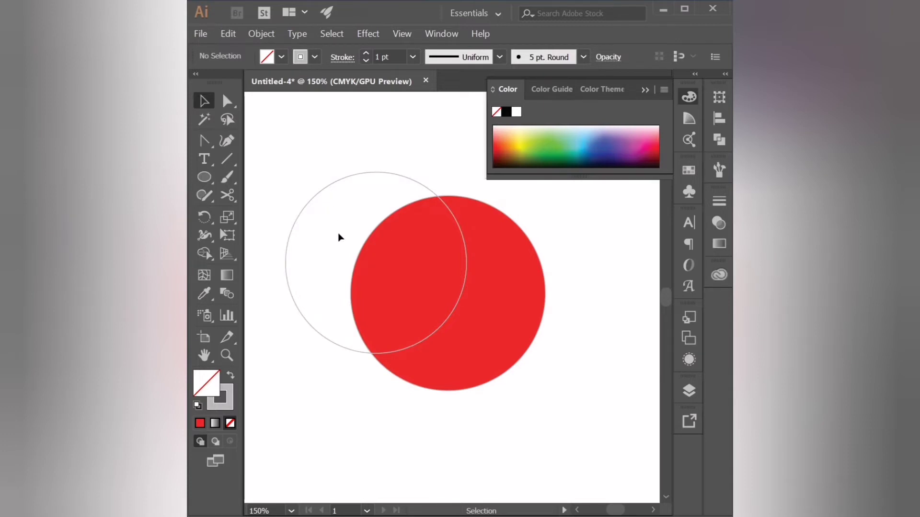
- Undo the move and set the outline circle's stroke colour to white (ffffff)
key(ctrl+z)
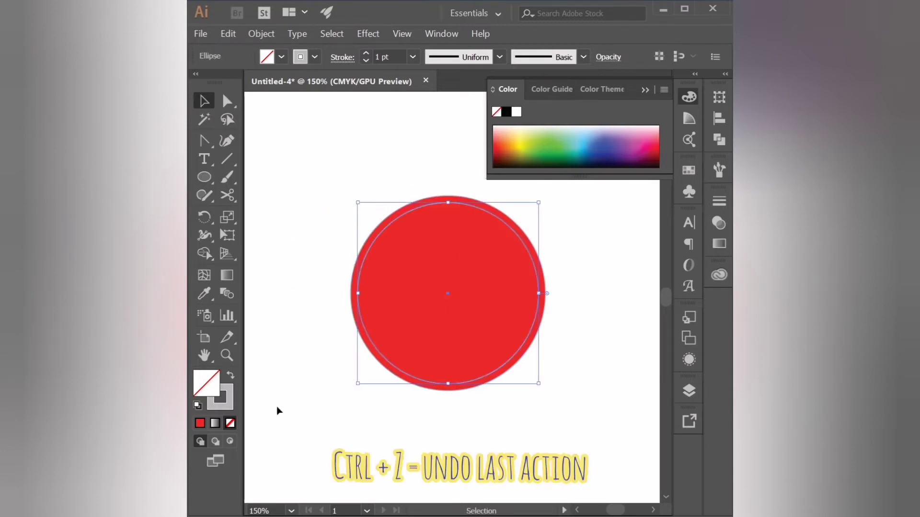
double_click(223, 401)
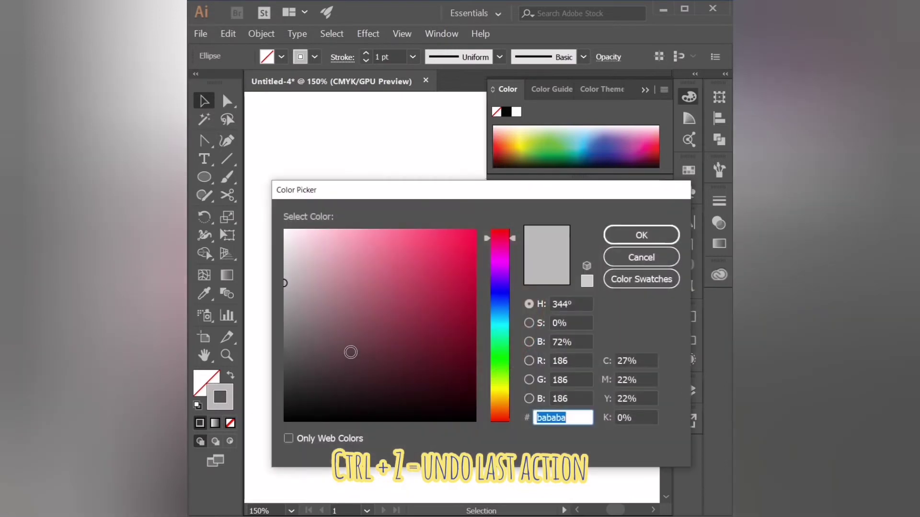
text(ffffff)
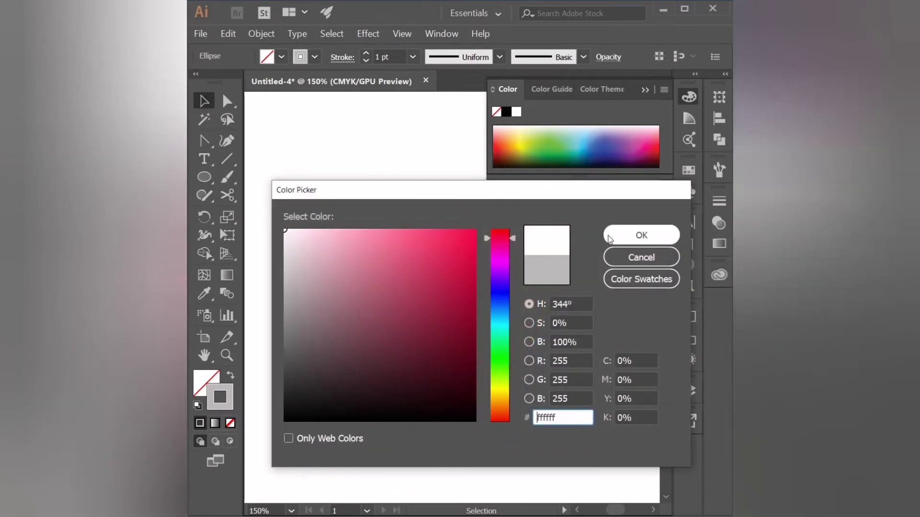
click(610, 237)
click(602, 263)
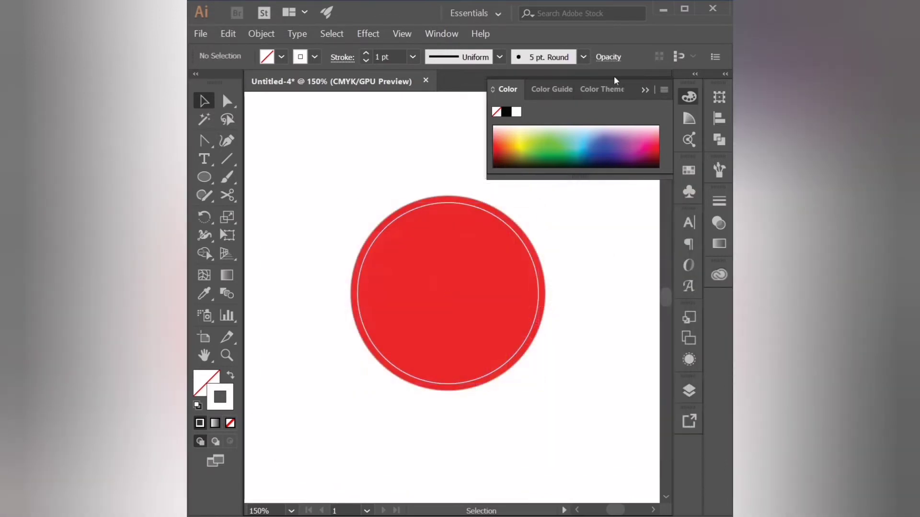
click(644, 90)
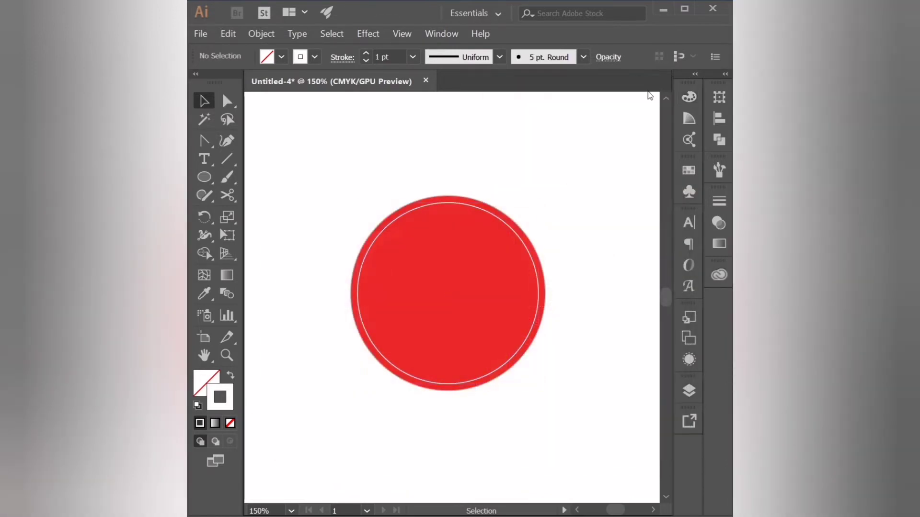
- Set the inner white ring's stroke weight to 4 pt
click(481, 209)
click(413, 56)
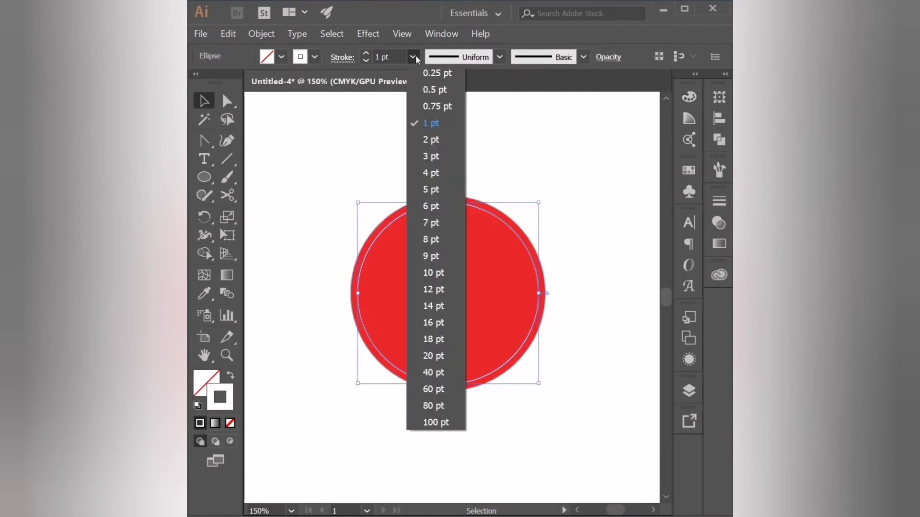
click(431, 173)
click(501, 158)
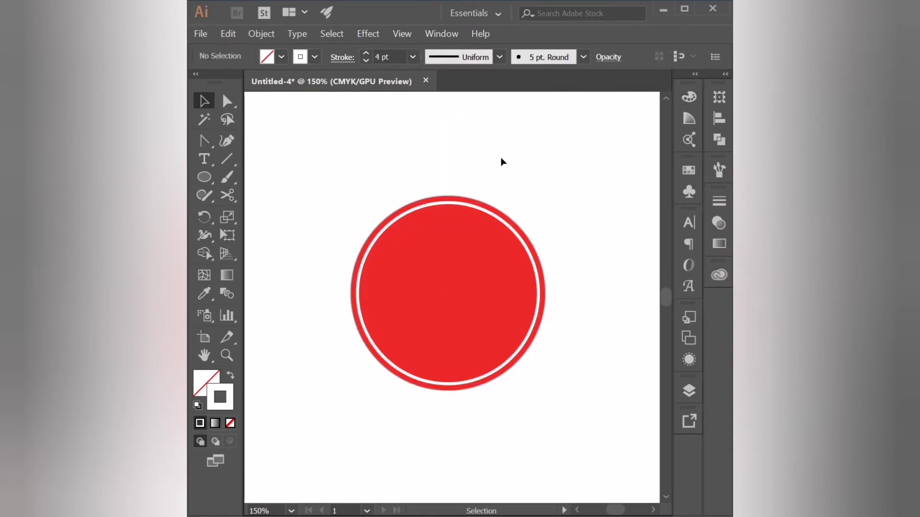
- Enable Dashed Line on the white inner ring in the Stroke panel, giving 12 pt dashes
click(492, 214)
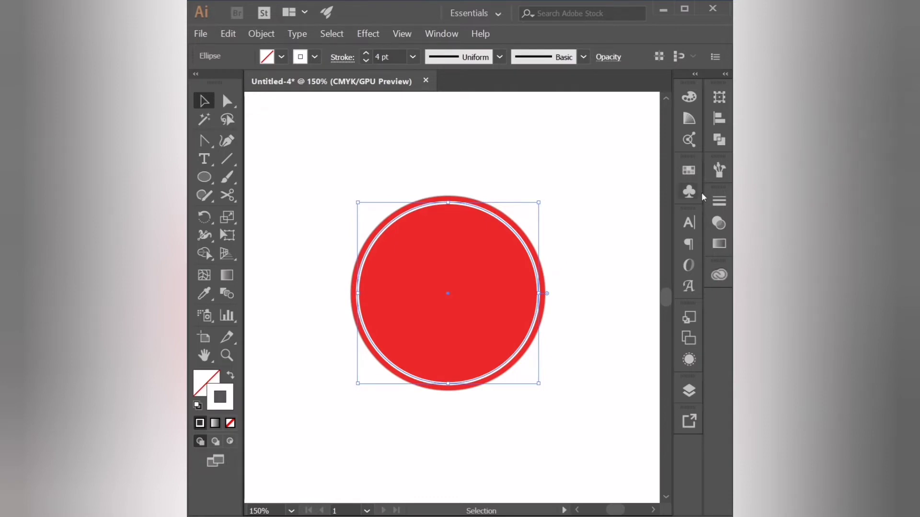
click(719, 201)
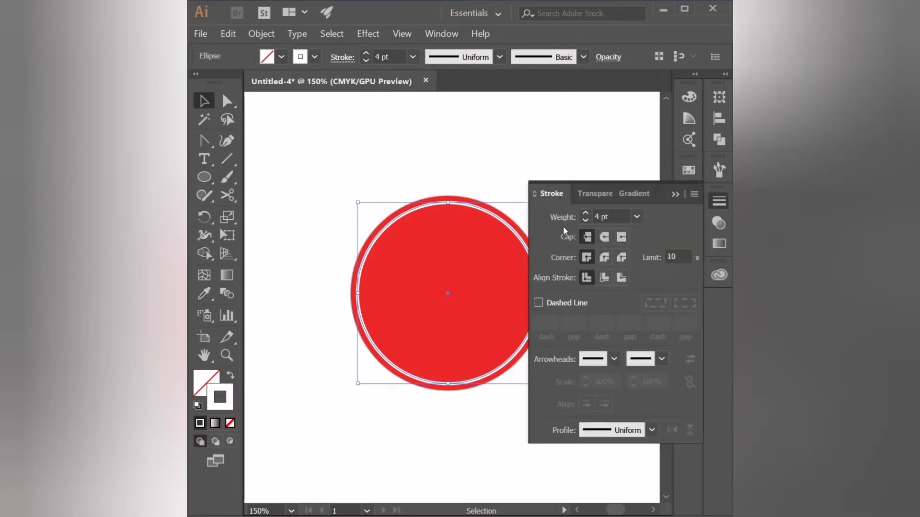
click(538, 303)
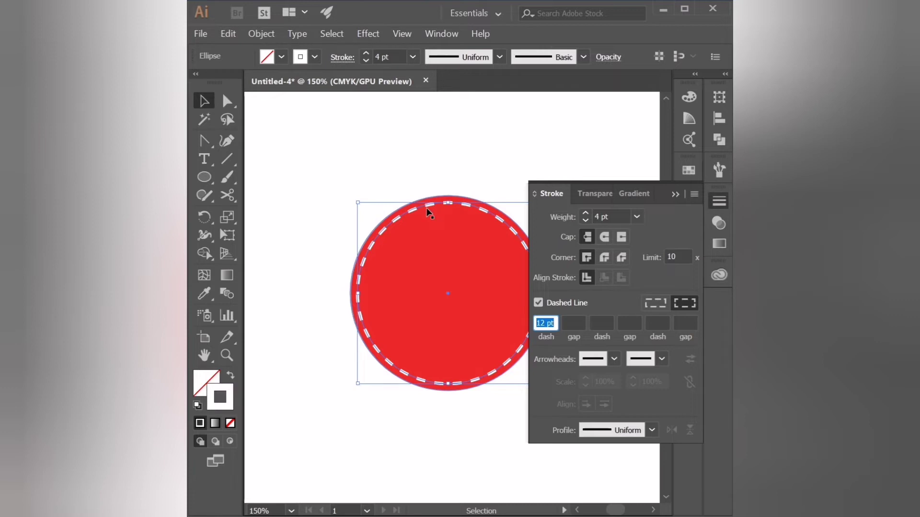
- Give the dashed ring round caps with 3 pt dashes and 7 pt gaps
click(604, 237)
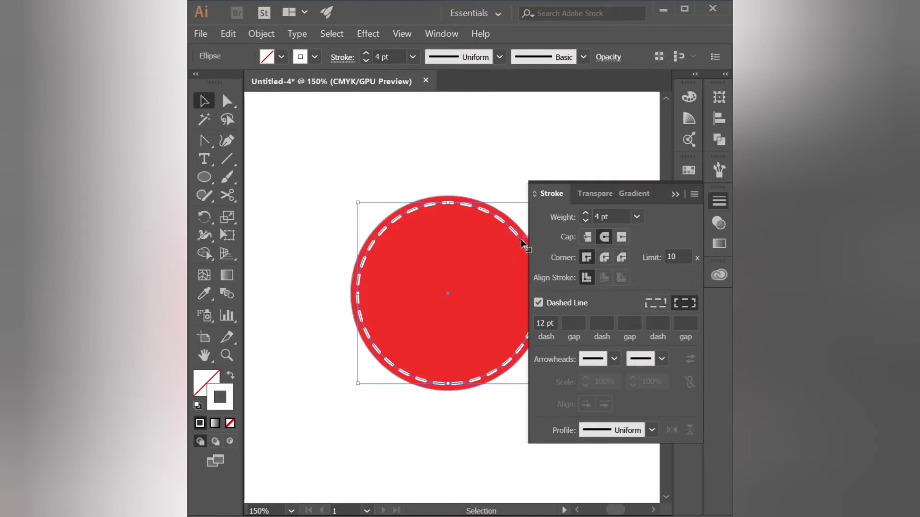
click(545, 323)
key(Down)
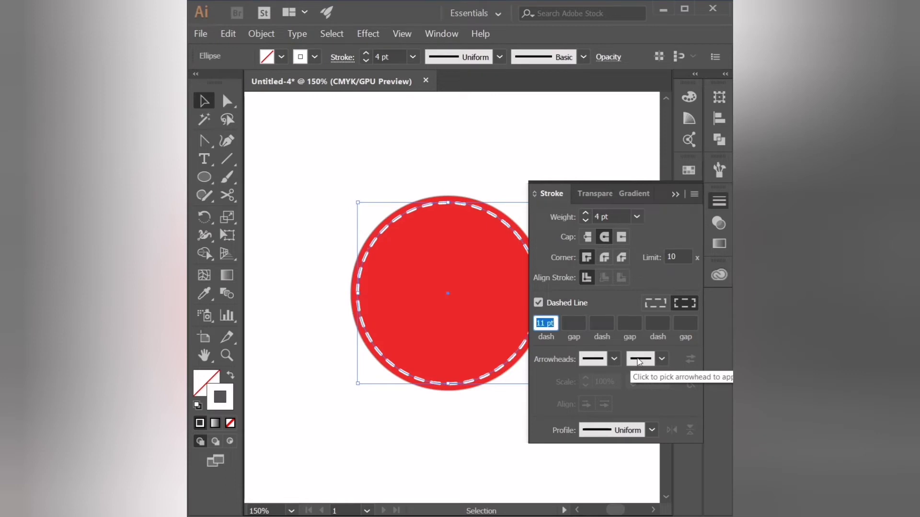
key(Down)
key(Down)
key(Down)
key(Down)
key(Down)
key(Down)
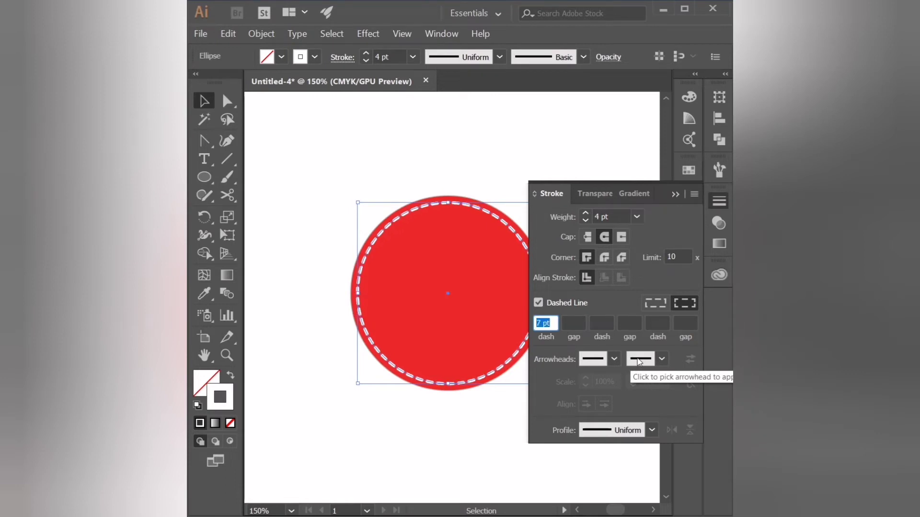
key(Down)
key(Tab)
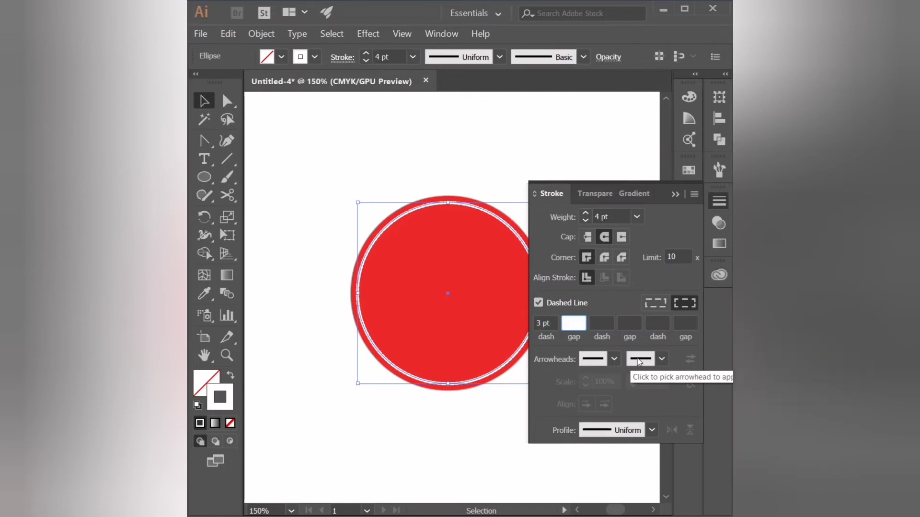
key(Up)
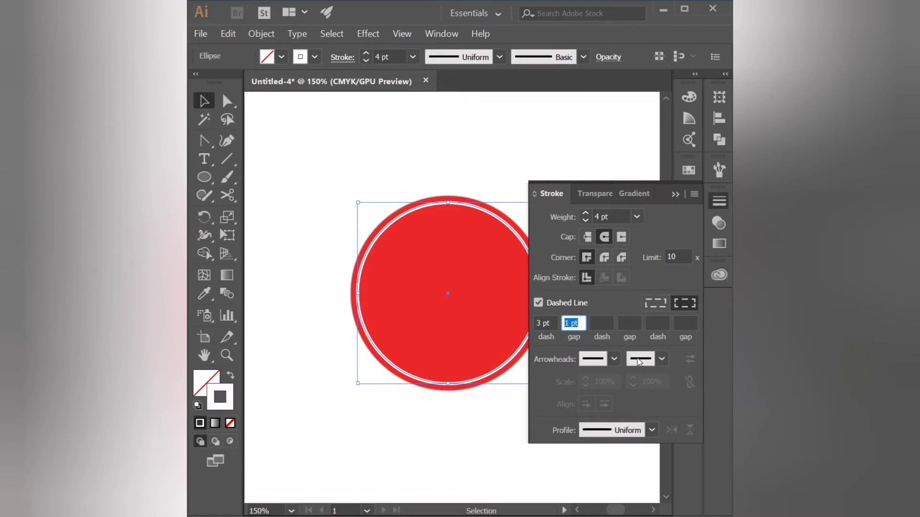
key(Up)
key(Up)
key(Up)
- Thin the ring's stroke to 3 pt and set the dash length to 2 pt
click(411, 56)
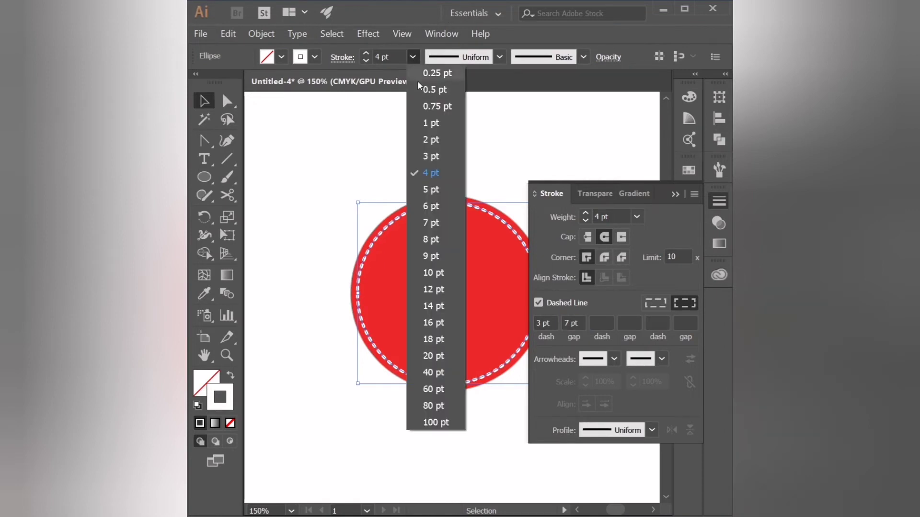
click(444, 152)
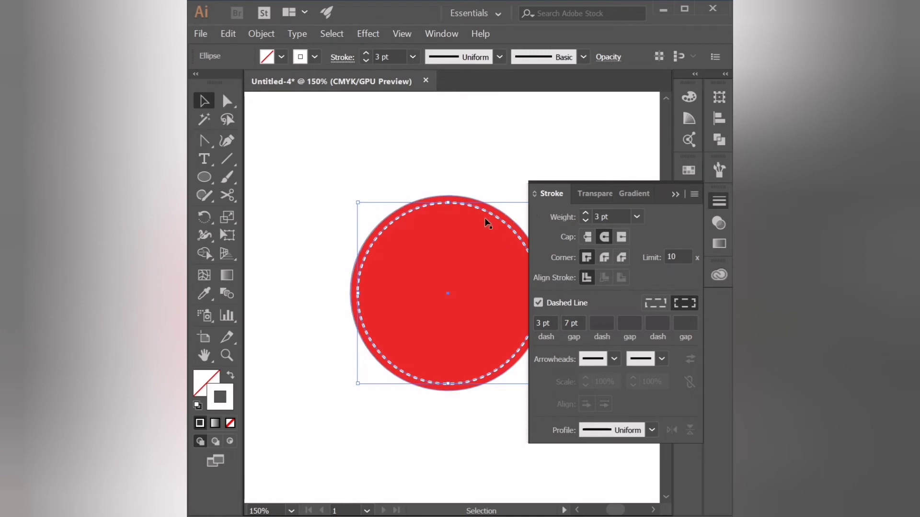
click(581, 321)
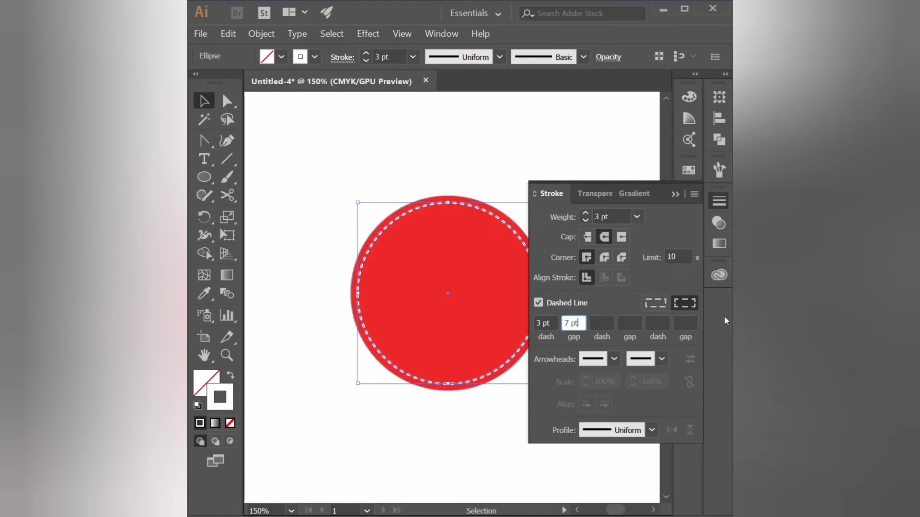
click(555, 324)
key(Down)
key(Down)
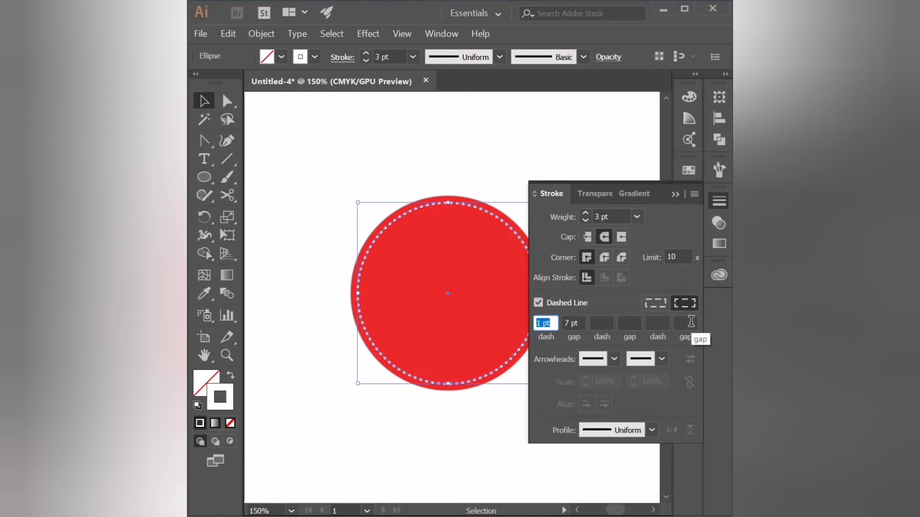
key(Up)
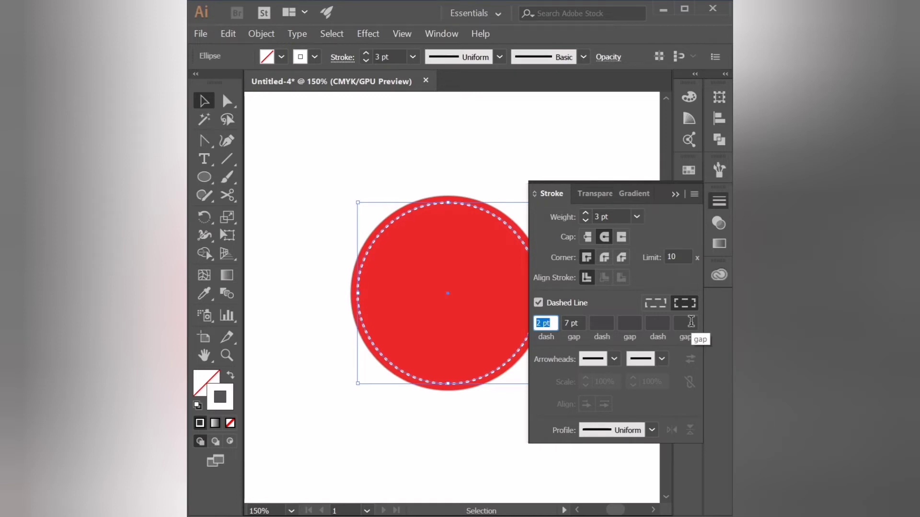
- Reduce the gap between dashes to 5 pt and deselect to check the result
click(578, 325)
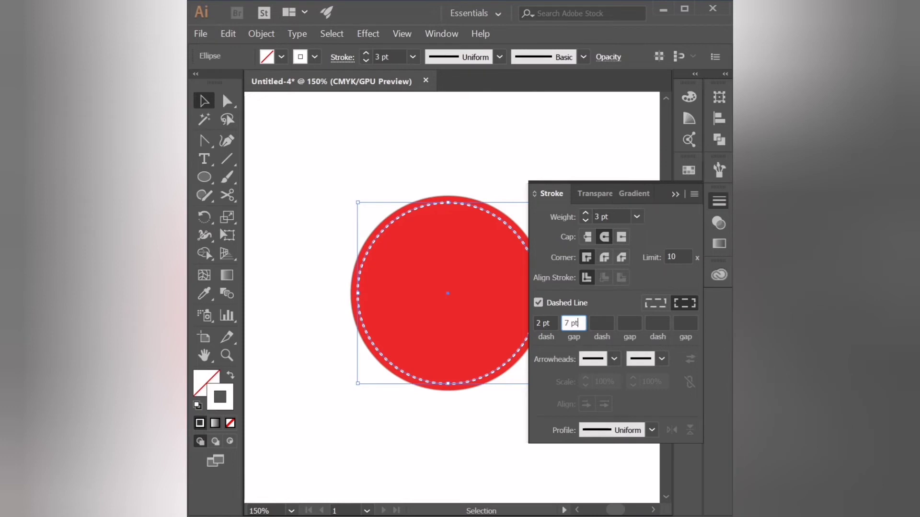
key(Down)
key(Down)
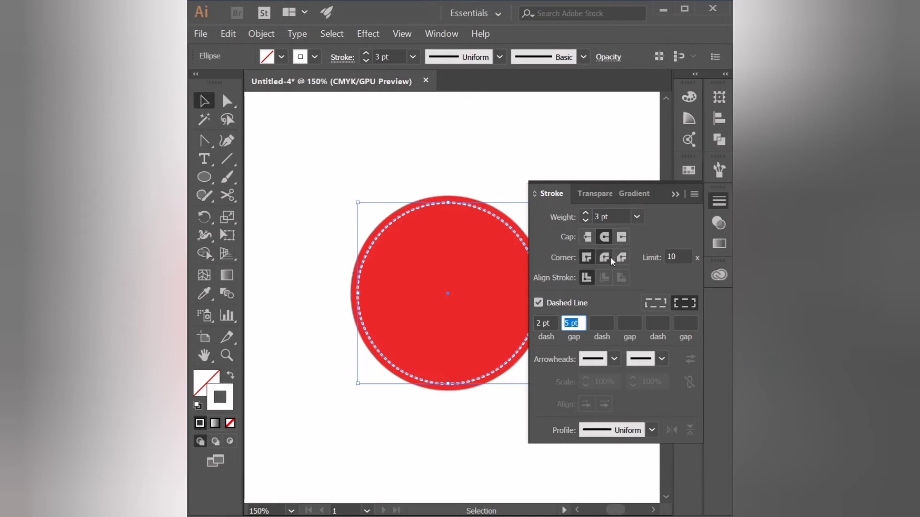
click(675, 194)
click(590, 178)
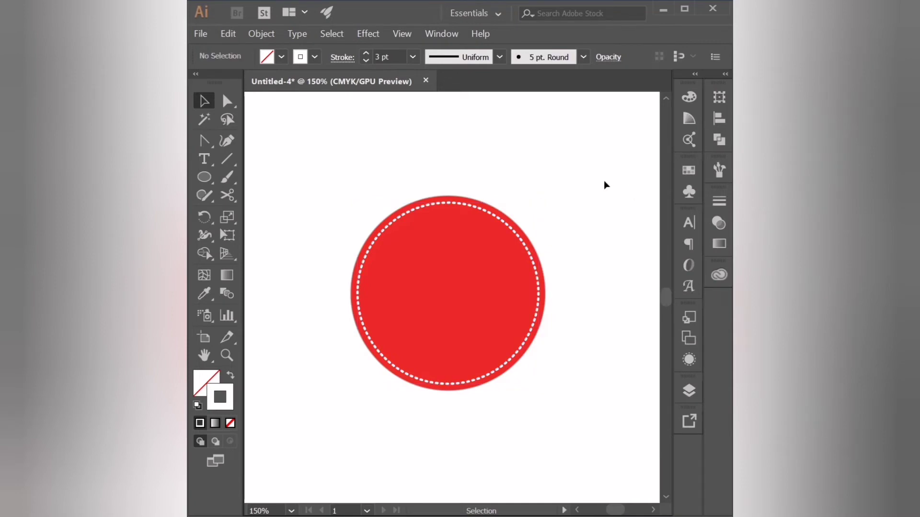
- Set the inner ring's first dash to 1 pt in the Stroke settings so the stitches become fine dots
click(427, 205)
click(719, 201)
click(551, 319)
key(Down)
click(511, 166)
click(669, 196)
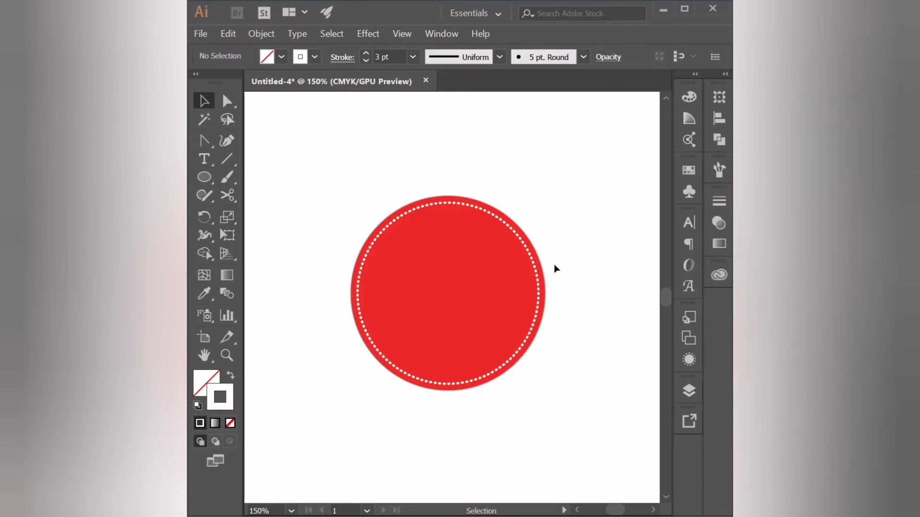
click(482, 210)
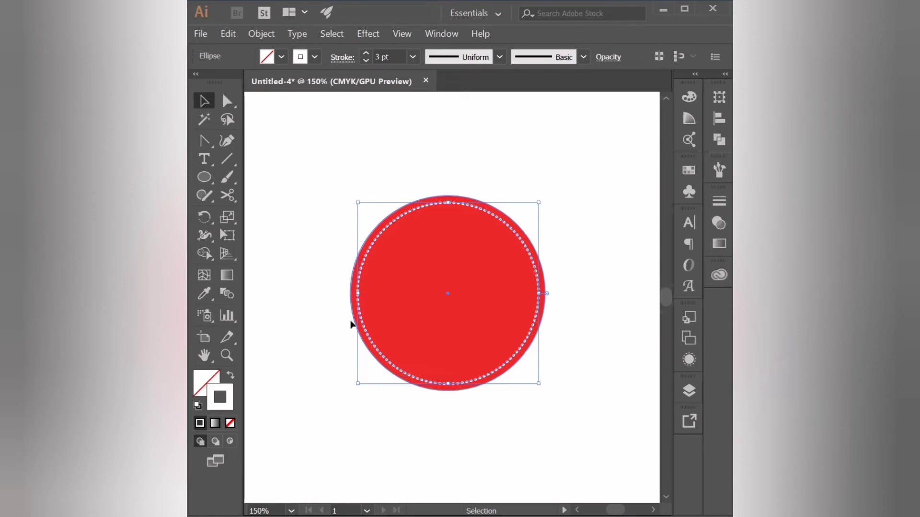
- Cut the dotted ring with Scissors on its left side and near the bottom, then delete the lower-left arc
click(226, 197)
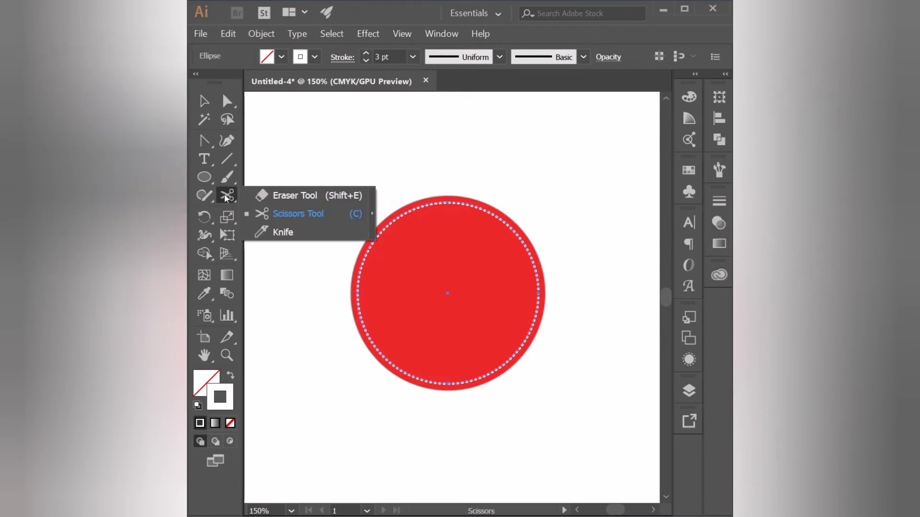
click(286, 214)
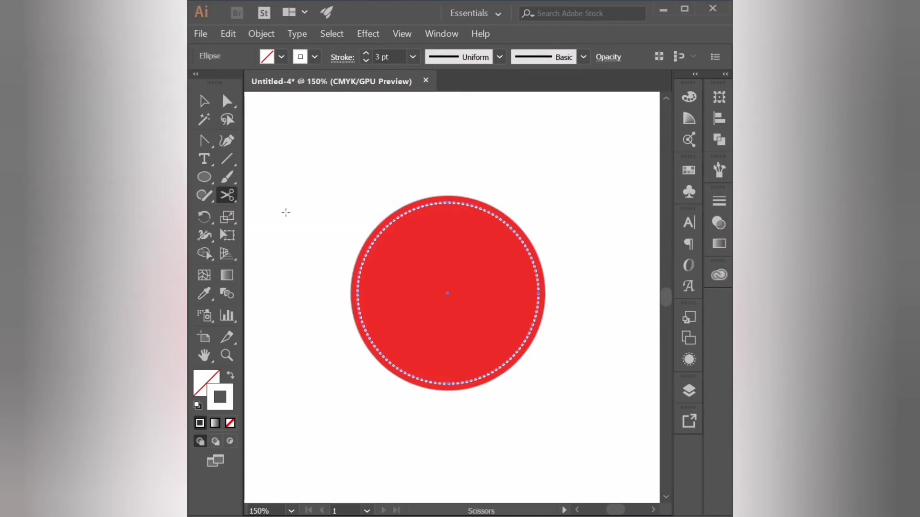
click(363, 319)
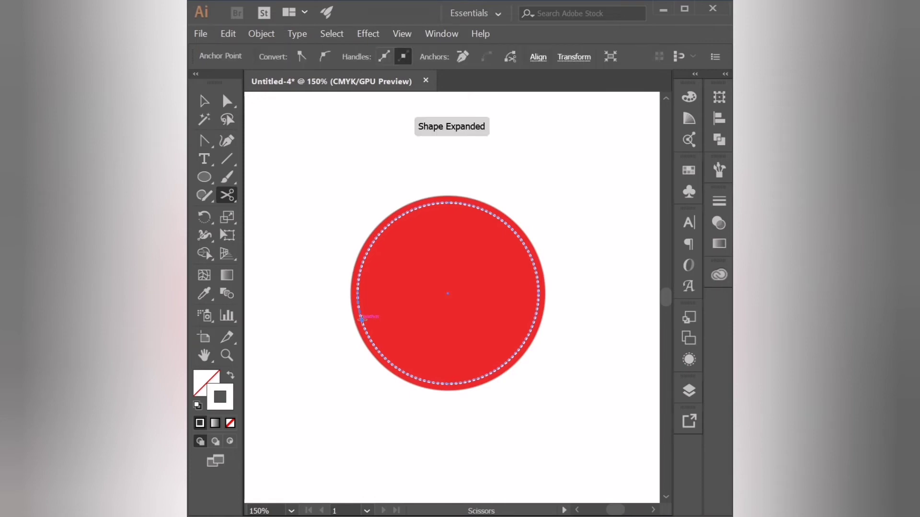
click(402, 369)
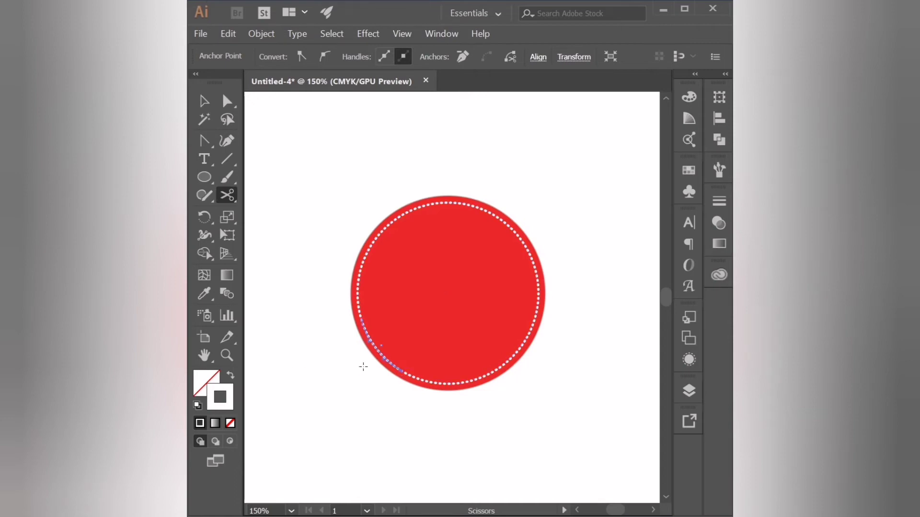
click(227, 101)
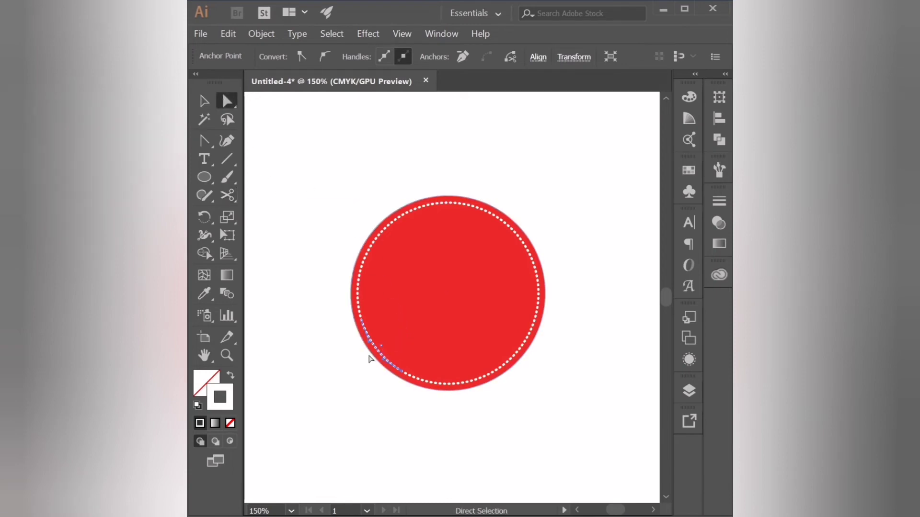
key(Delete)
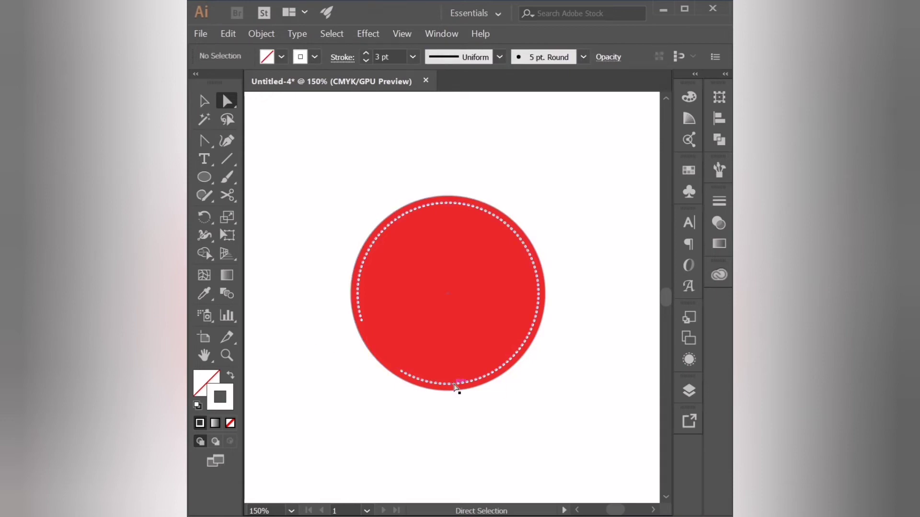
click(203, 102)
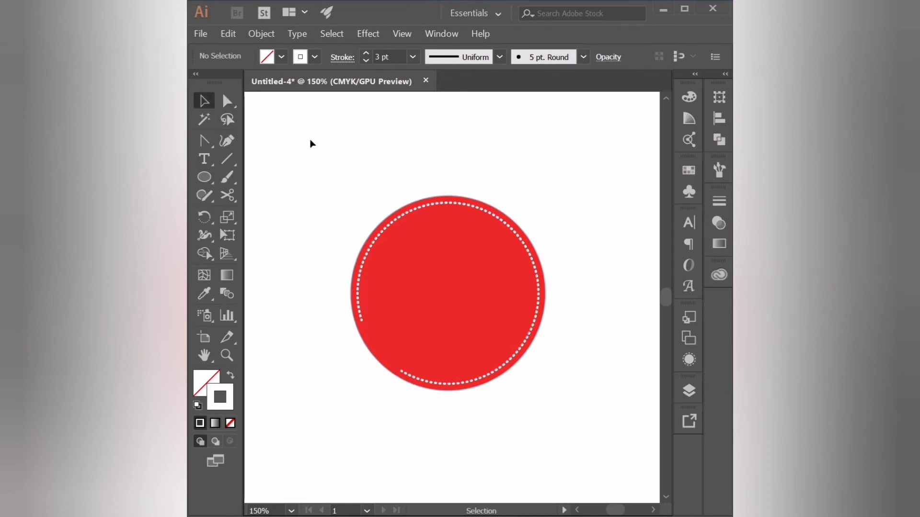
- Cut the dotted ring once more near its bottom end and delete the small cut-off piece
click(449, 204)
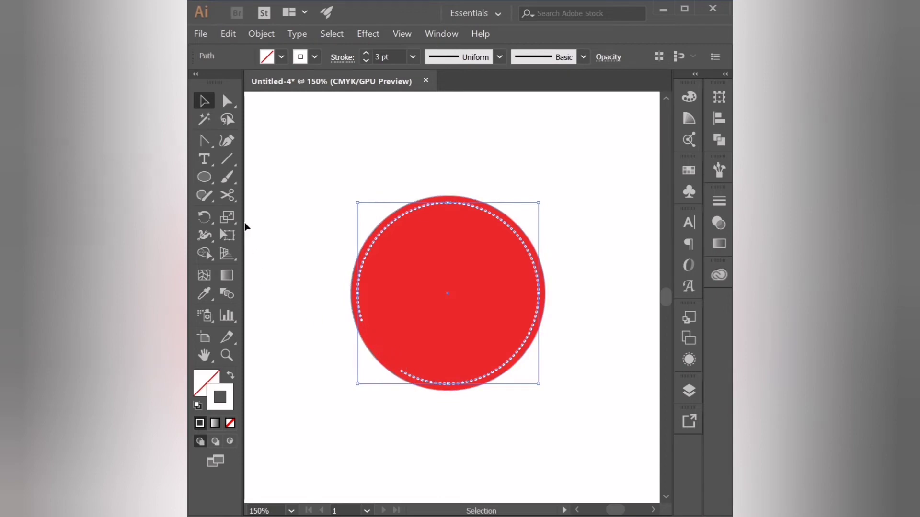
click(230, 201)
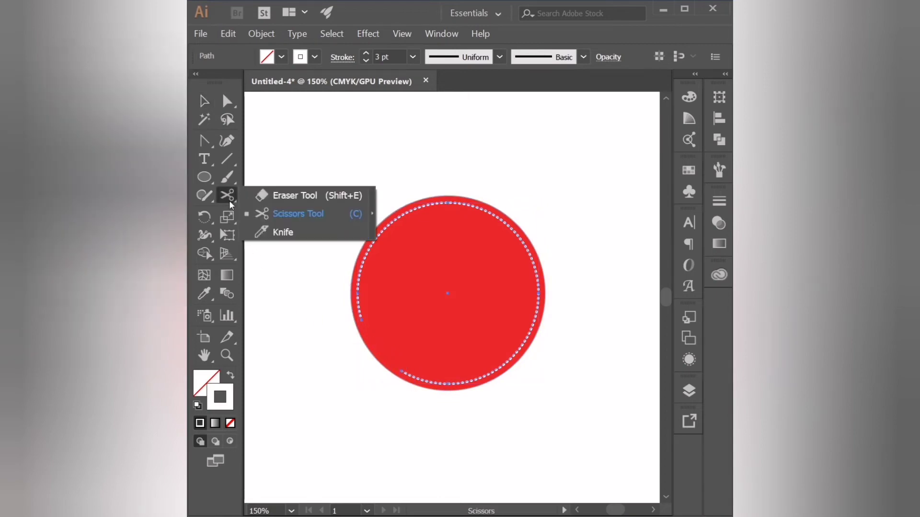
click(261, 215)
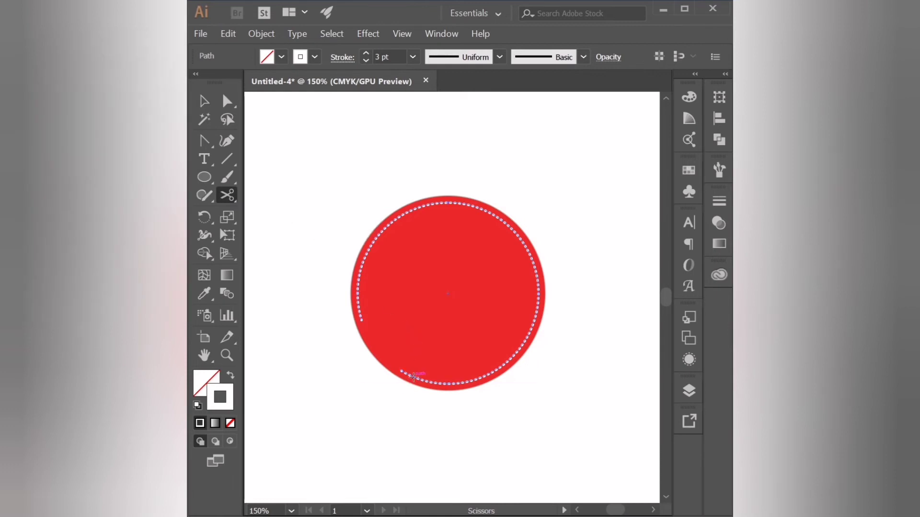
click(413, 377)
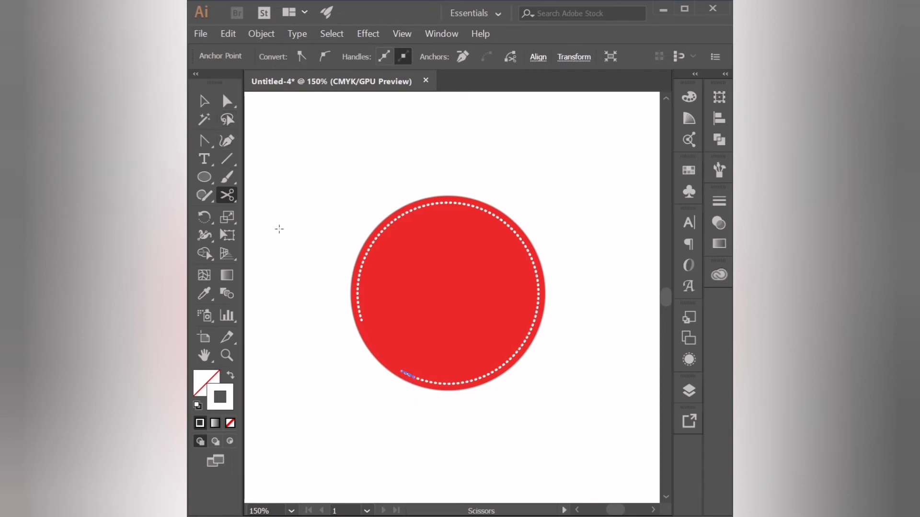
key(Delete)
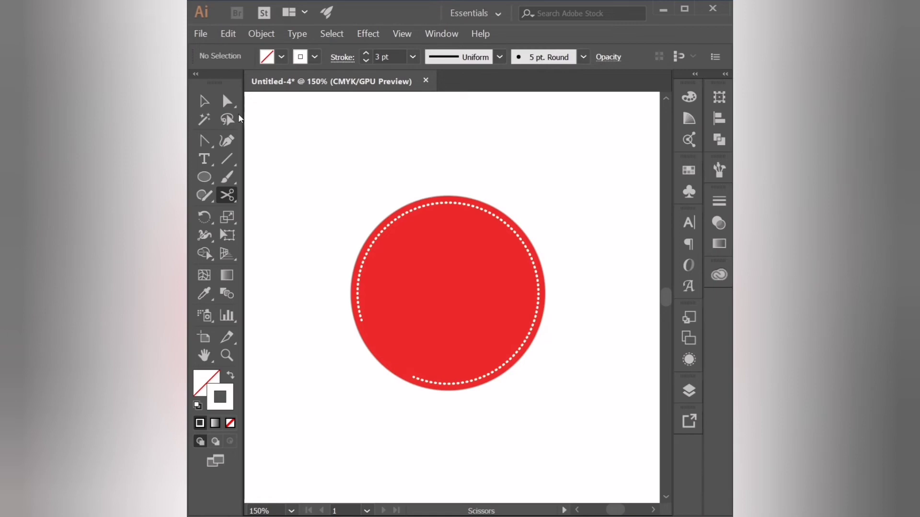
click(204, 100)
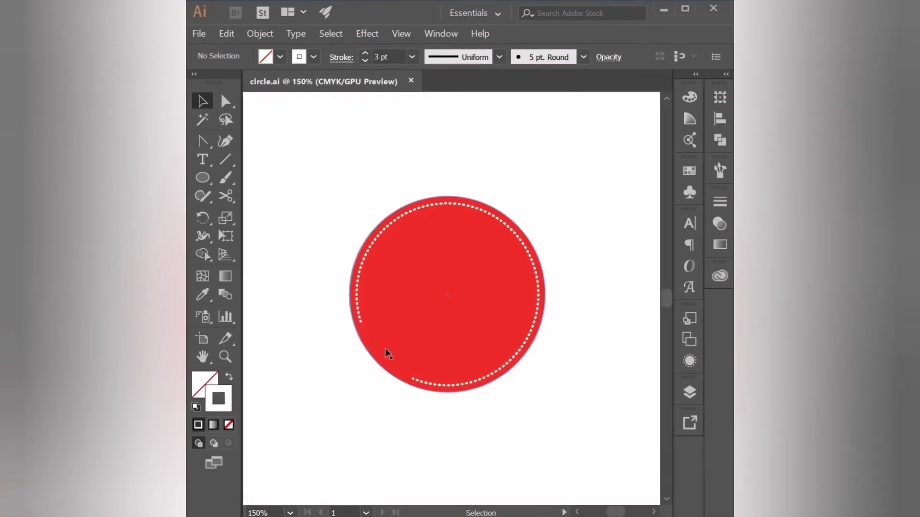
ctrl+click(407, 376)
key(ctrl+z)
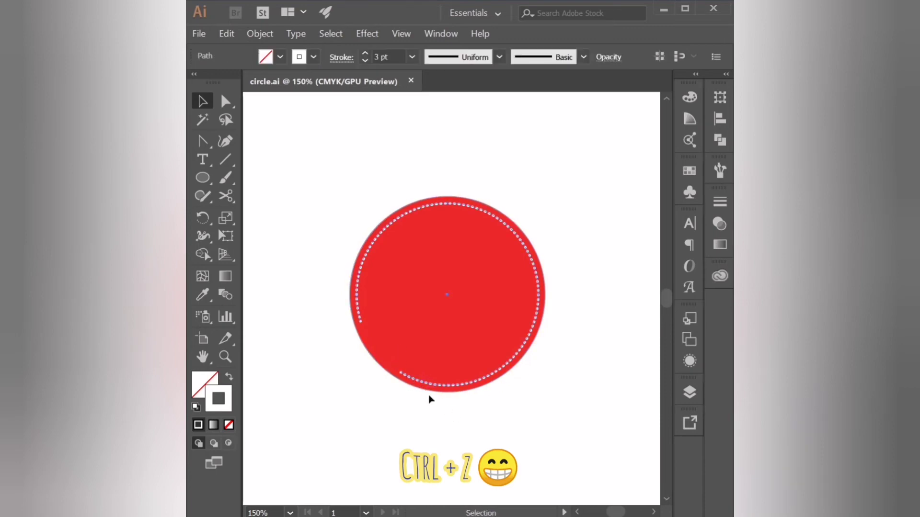
key(ctrl+z)
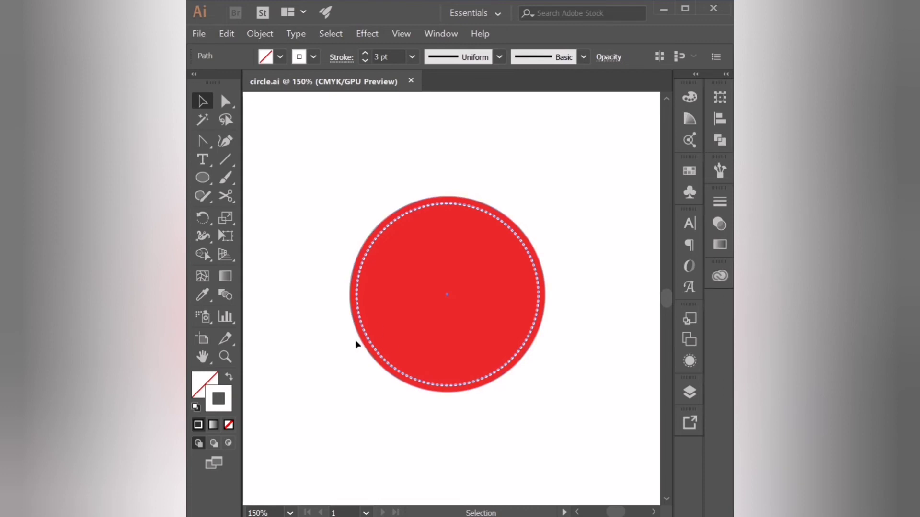
ctrl+click(484, 297)
key(Delete)
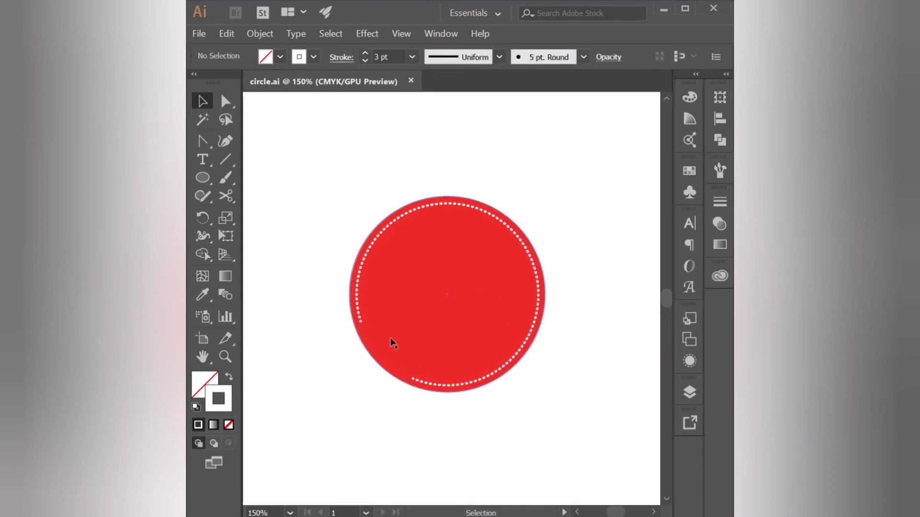
click(420, 209)
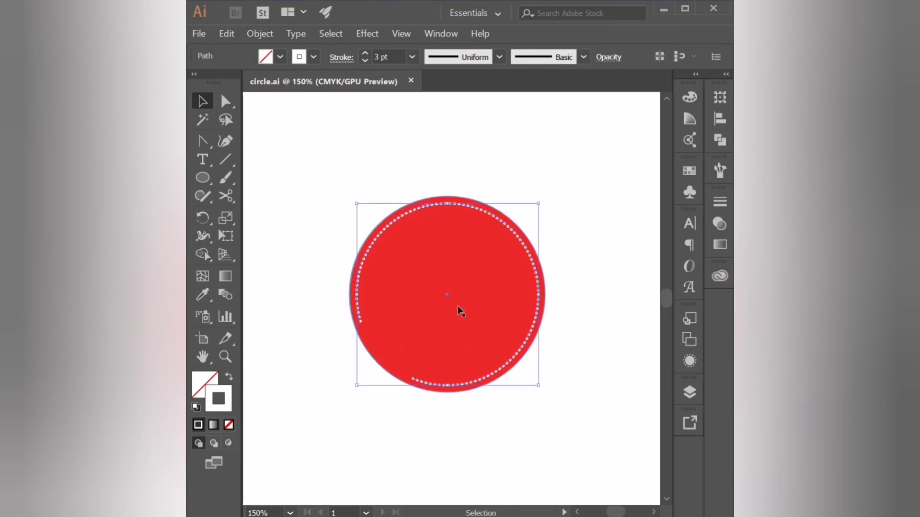
click(207, 218)
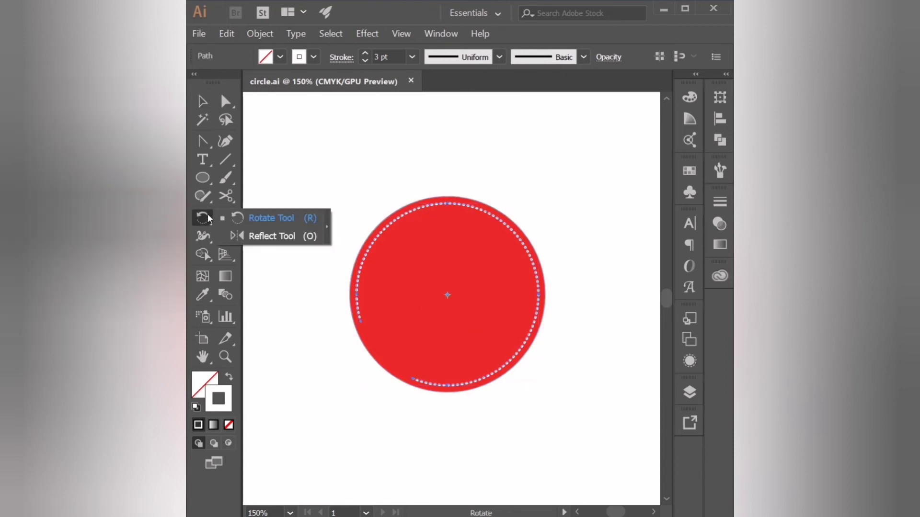
click(274, 218)
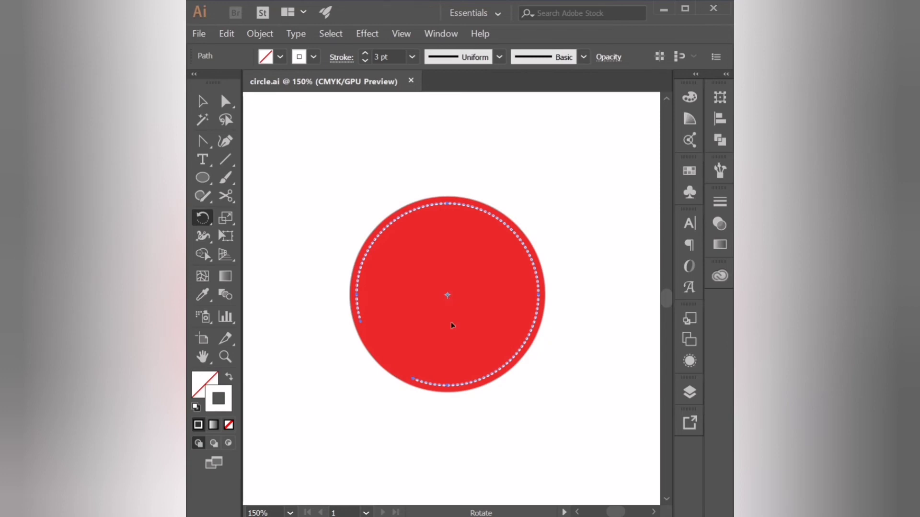
drag(440, 387, 562, 311)
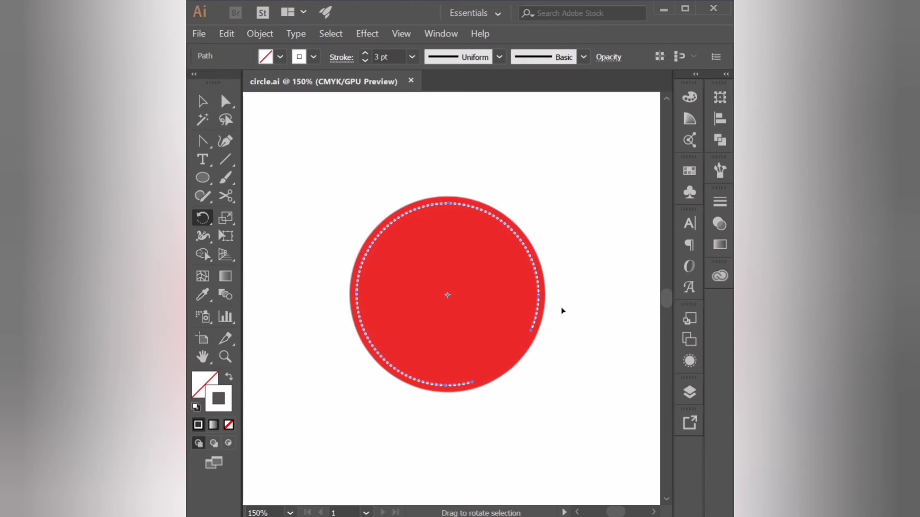
drag(416, 212, 411, 340)
click(202, 102)
click(563, 252)
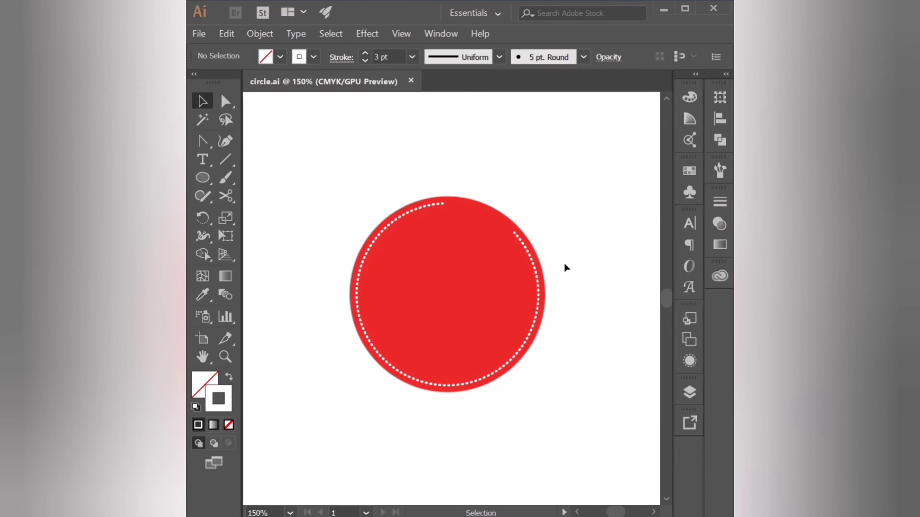
key(ctrl+z)
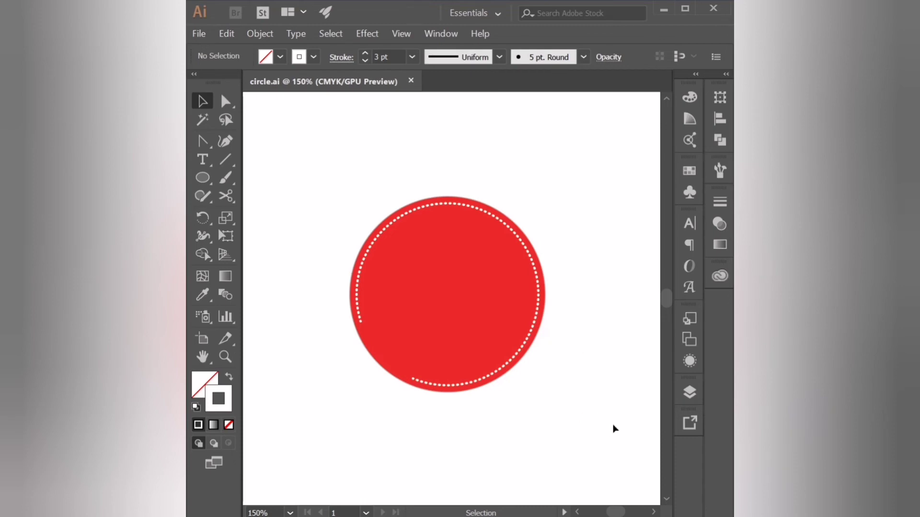
- Select the dotted ring and red circle together and enlarge them from a corner
click(540, 307)
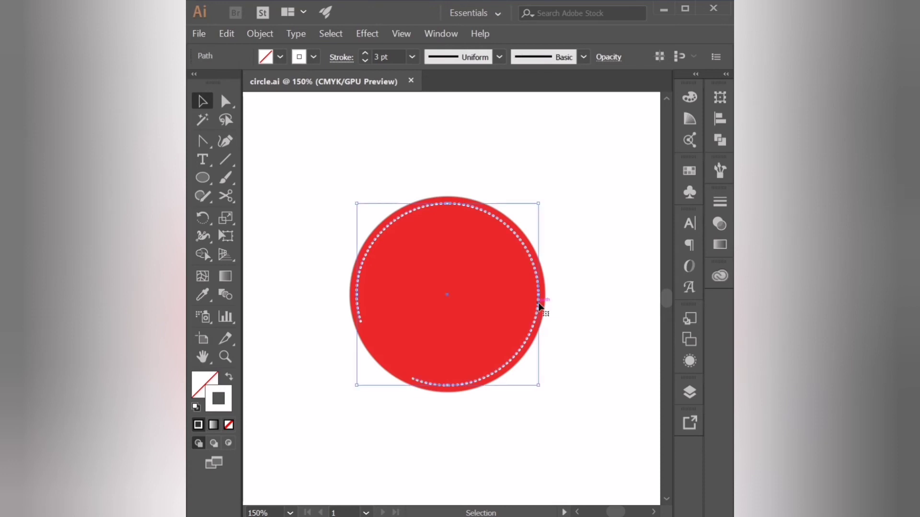
shift+click(505, 312)
drag(544, 195, 670, 130)
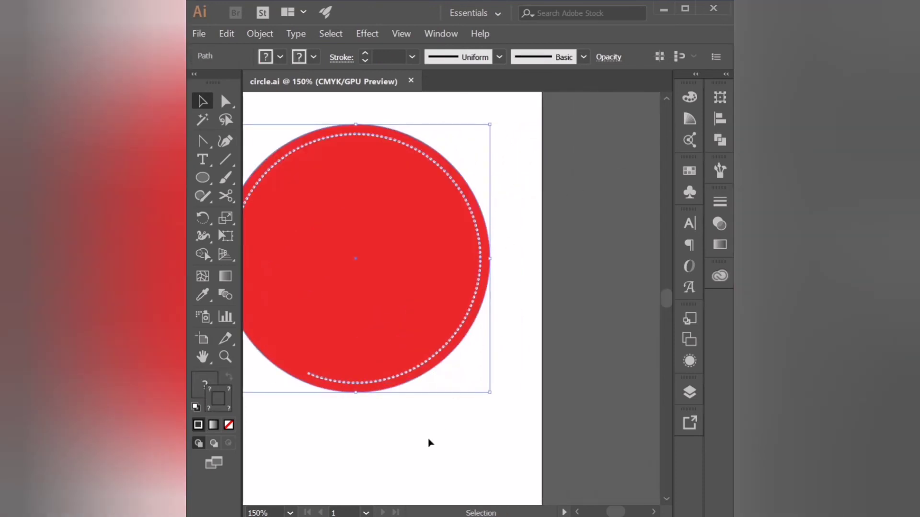
scroll(425, 437, left, 3)
click(567, 441)
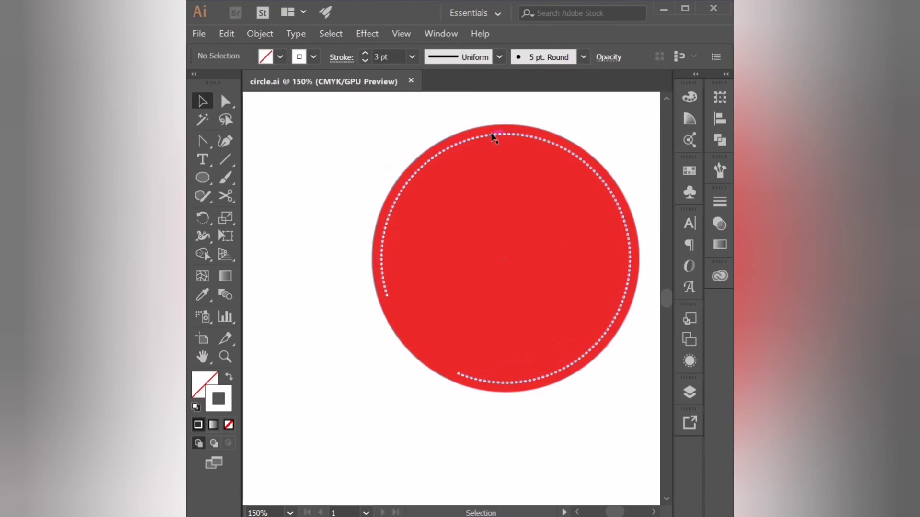
- Drag a copy of the red circle to the left and enlarge the new copy
key(ctrl)
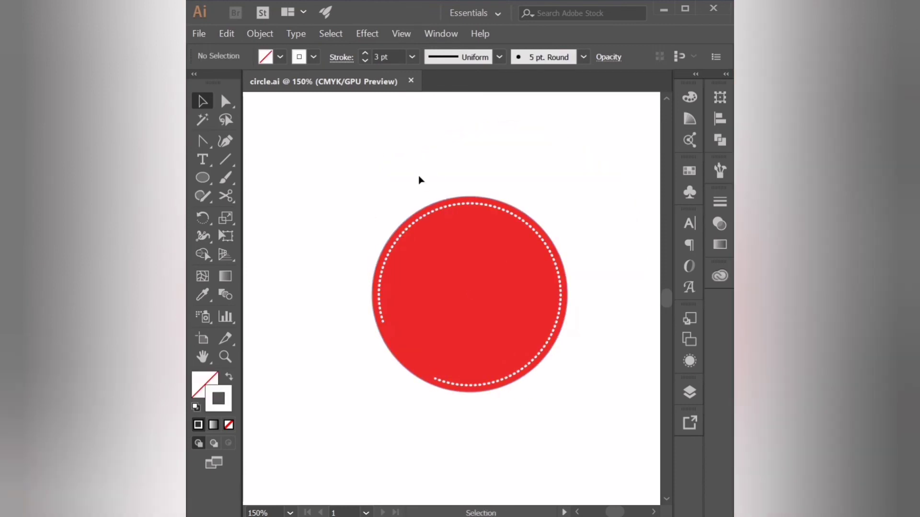
click(460, 323)
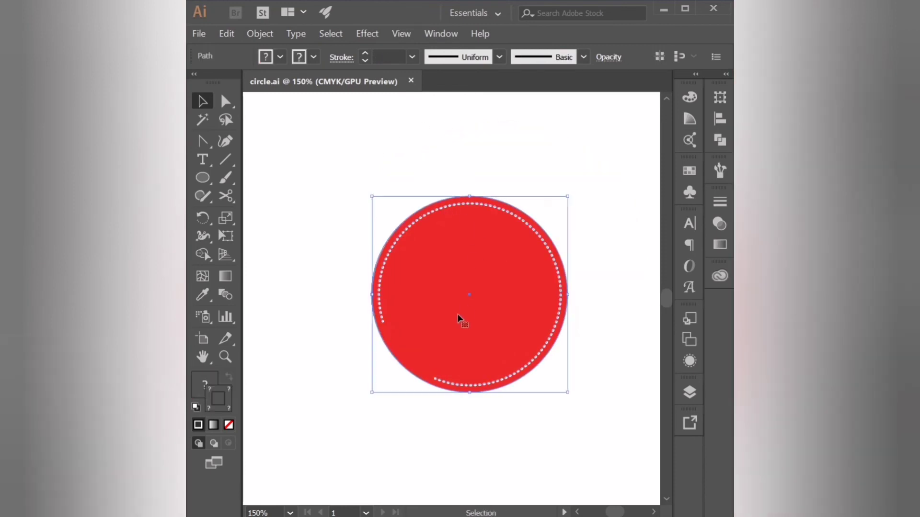
drag(431, 322, 341, 322)
drag(451, 194, 555, 137)
click(554, 136)
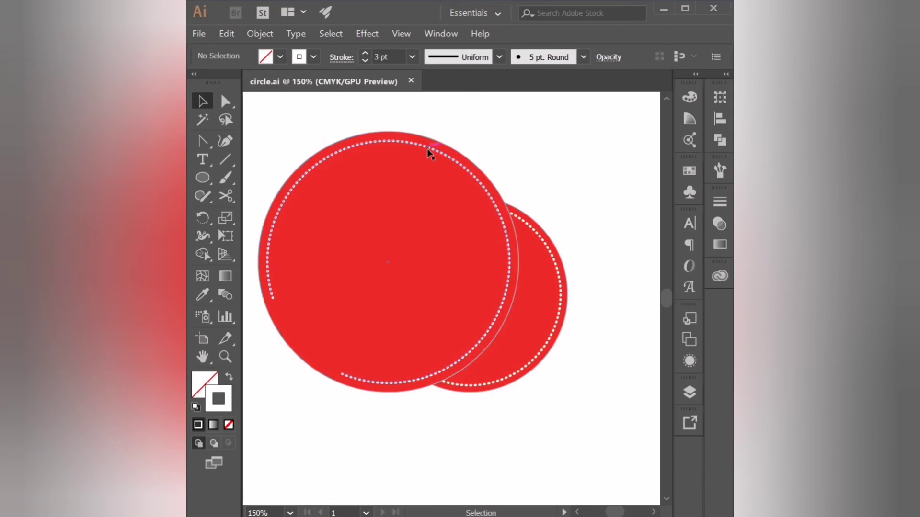
- Select both circles' dotted rings and review their Stroke settings
click(478, 386)
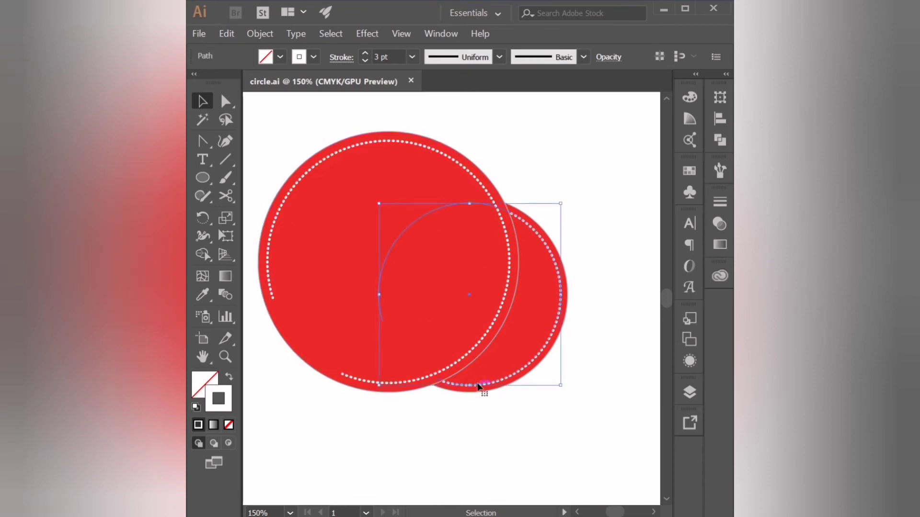
shift+click(479, 338)
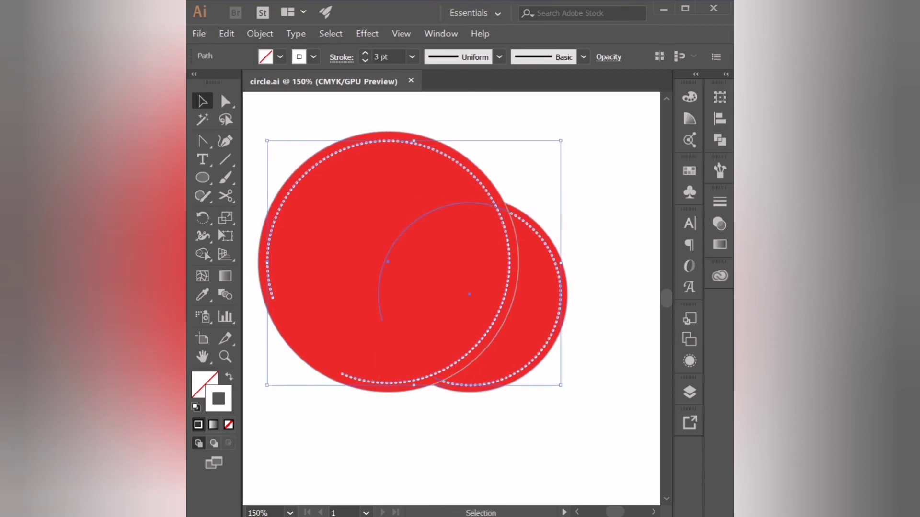
click(720, 202)
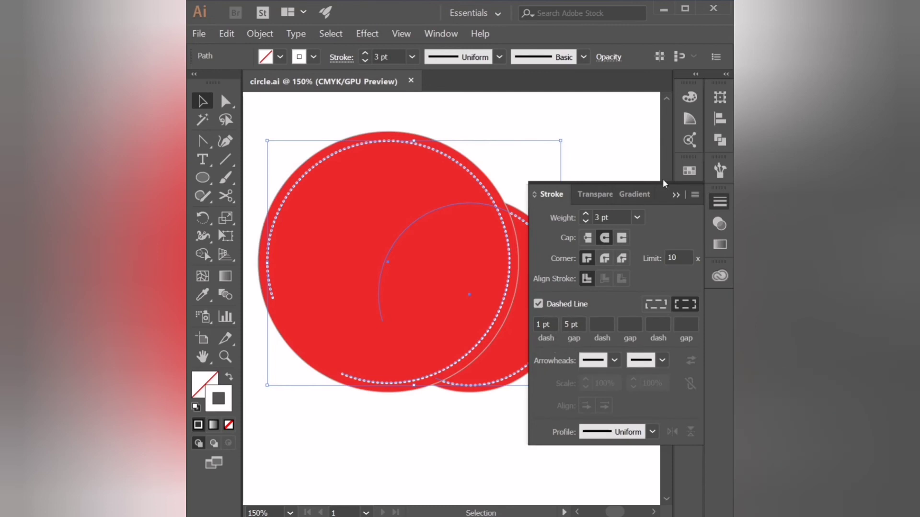
click(678, 196)
click(587, 158)
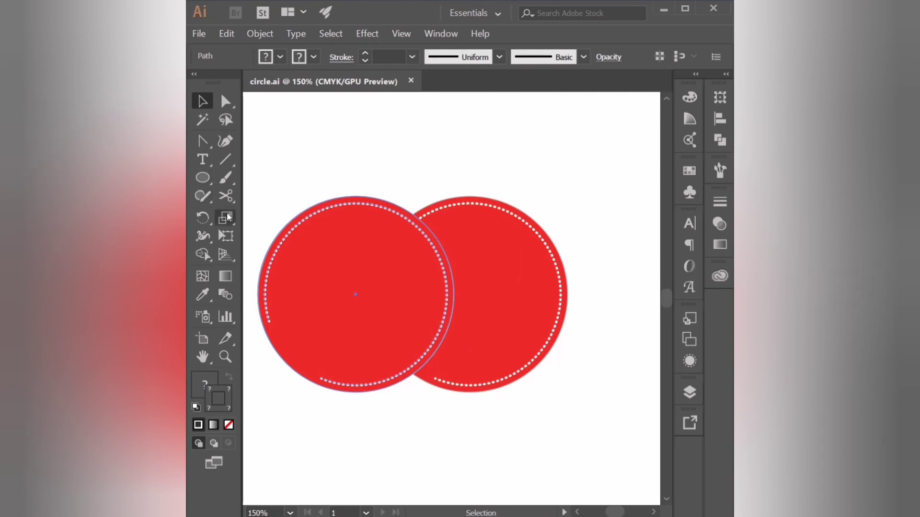
- Try enlarging the left circle with the Scale tool, then undo the scaling
click(227, 218)
drag(418, 217, 445, 199)
key(v)
click(390, 178)
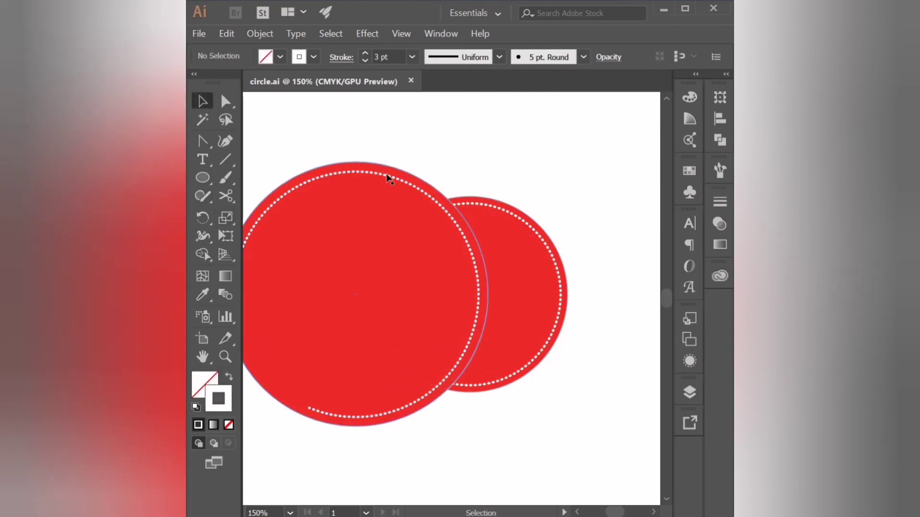
key(ctrl+z)
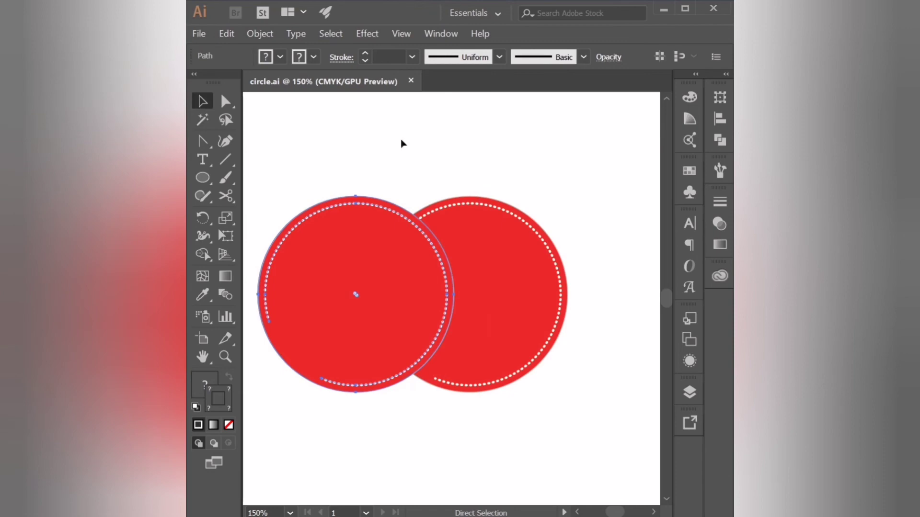
- Apply Object > Expand Appearance and Object > Expand, fill and stroke, to the left circle
click(401, 144)
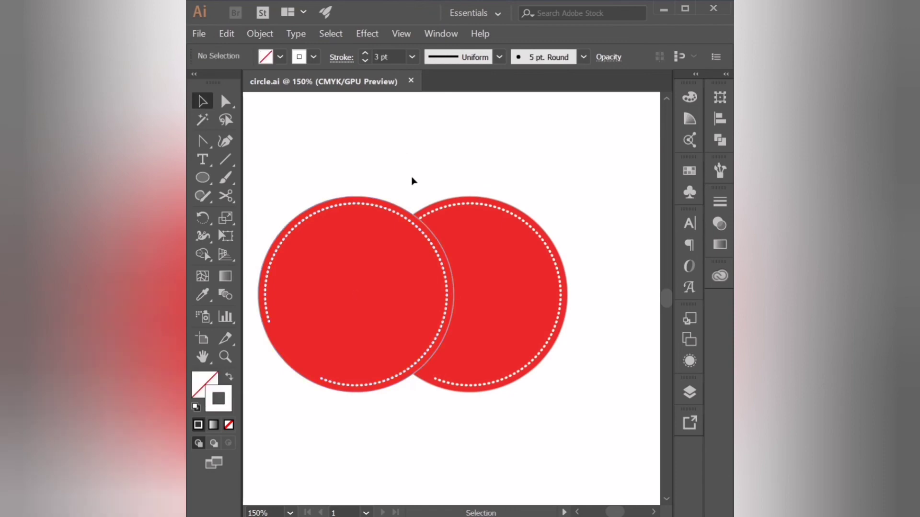
click(426, 241)
click(265, 33)
click(330, 165)
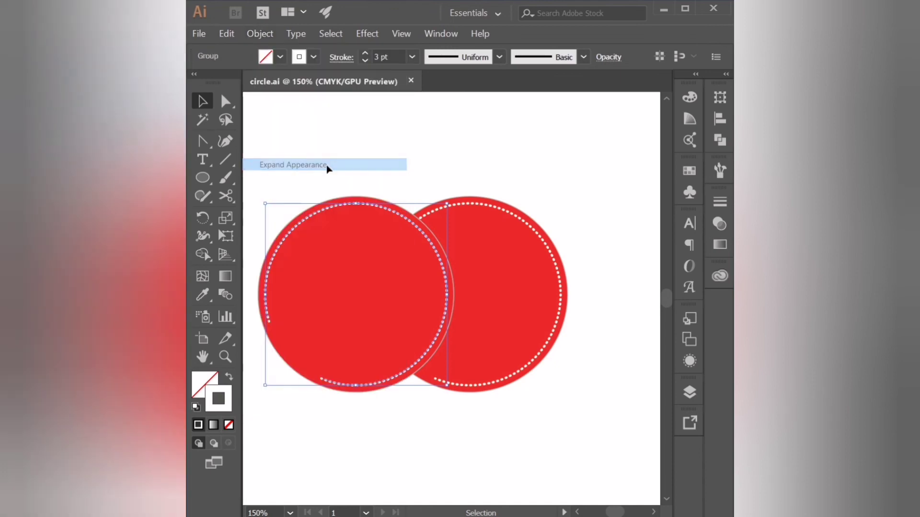
click(261, 35)
click(275, 154)
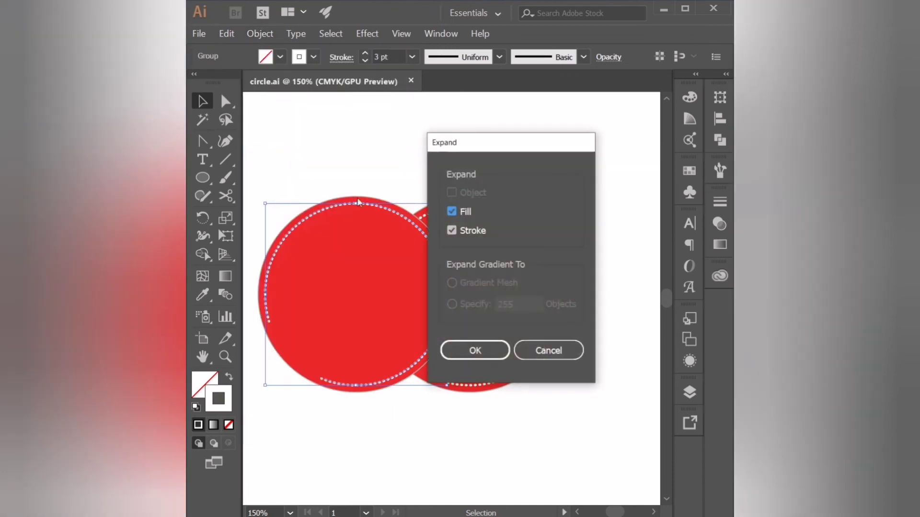
click(473, 350)
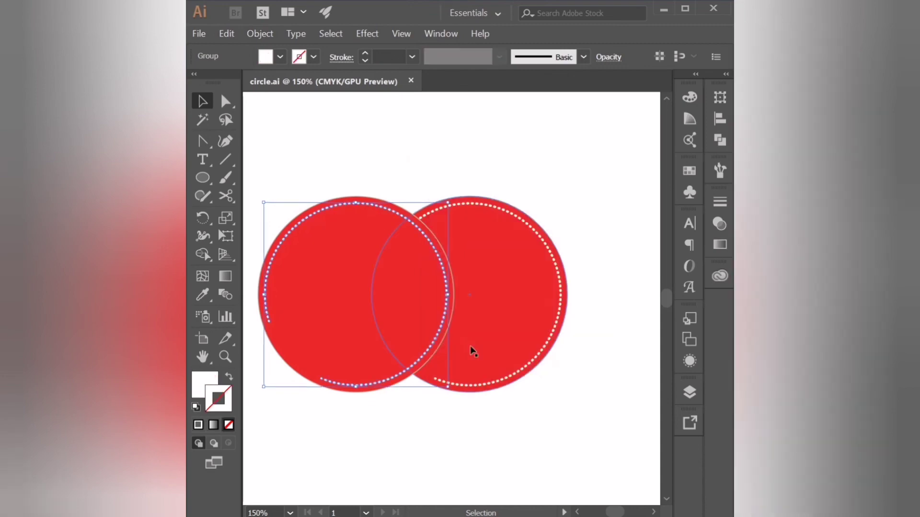
- Reselect the expanded left circle and review its fill, stroke colour and Stroke settings
click(414, 149)
click(400, 218)
click(201, 383)
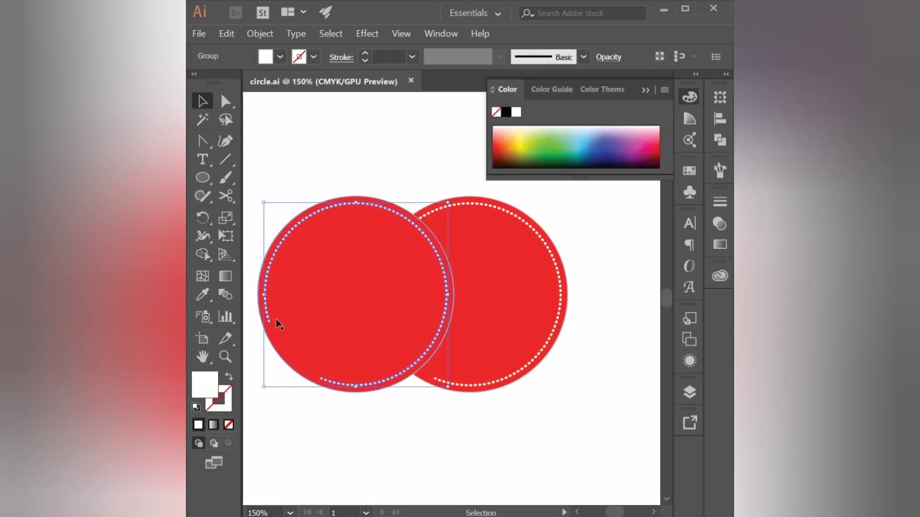
click(231, 406)
click(720, 202)
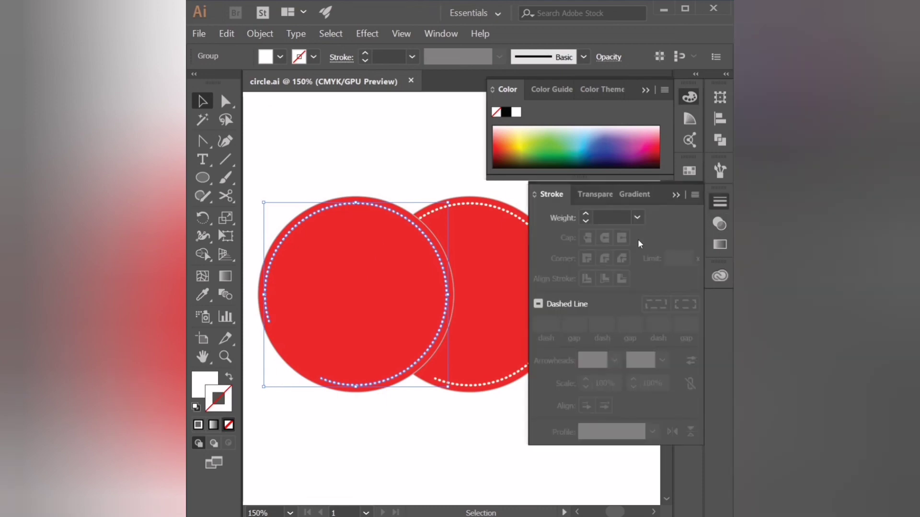
click(675, 195)
click(645, 90)
click(563, 150)
- Drag the left circle's corner handle to enlarge it well beyond the original
click(446, 267)
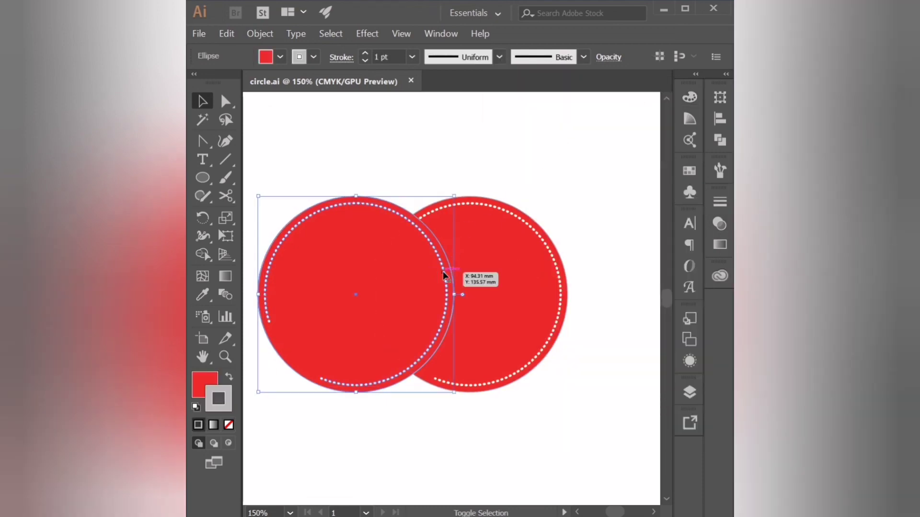
shift+click(446, 268)
drag(454, 193, 595, 117)
click(581, 302)
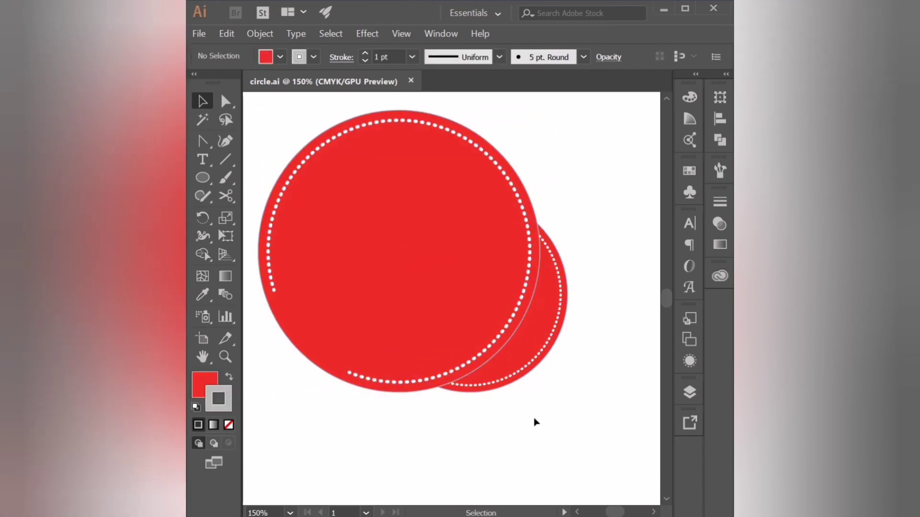
click(424, 394)
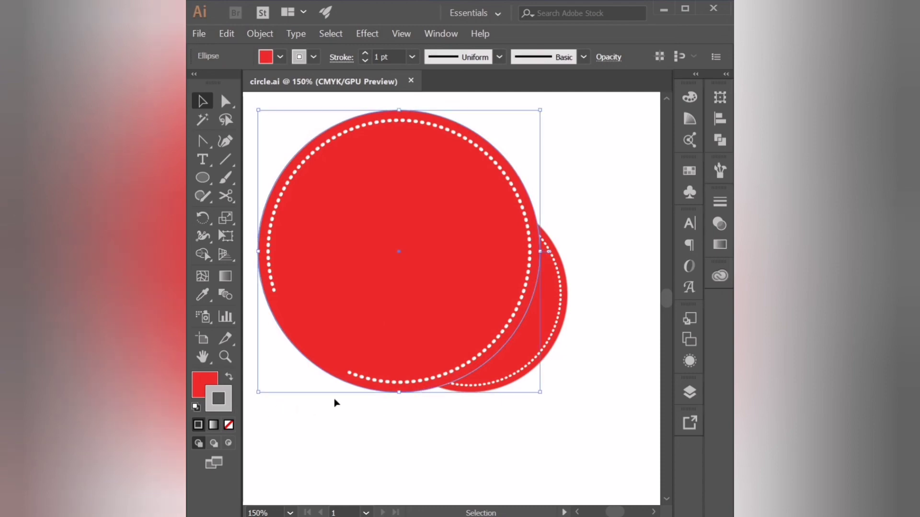
- Undo the enlargement, expand the left circle again, and undo a trial move of the group
key(ctrl+z)
click(384, 389)
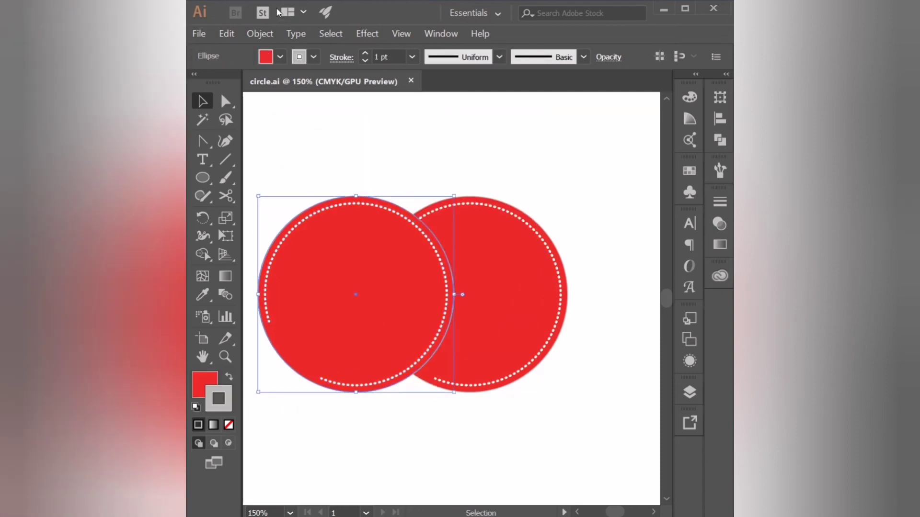
click(259, 33)
click(274, 152)
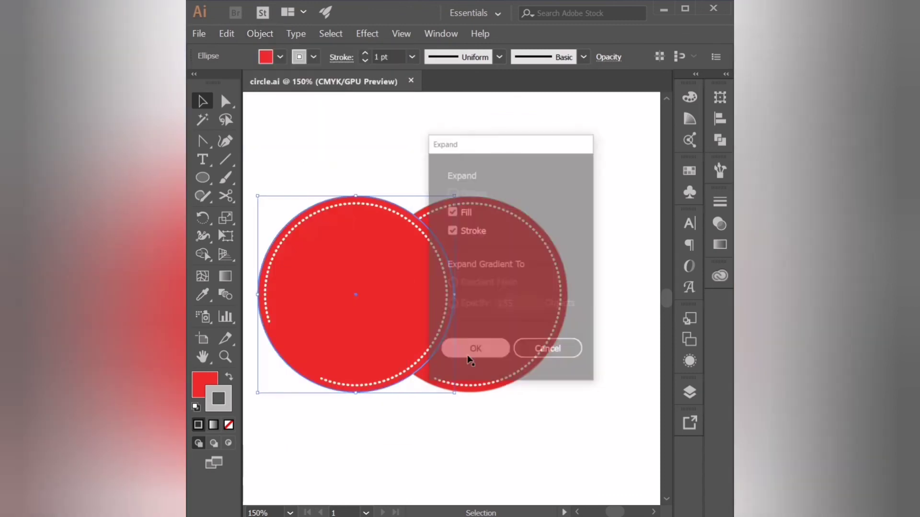
click(468, 350)
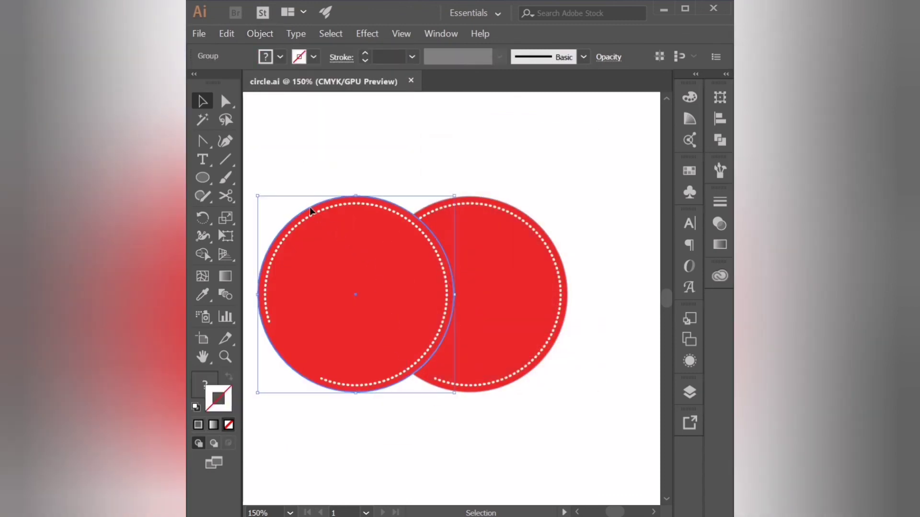
drag(309, 209, 319, 179)
key(ctrl+z)
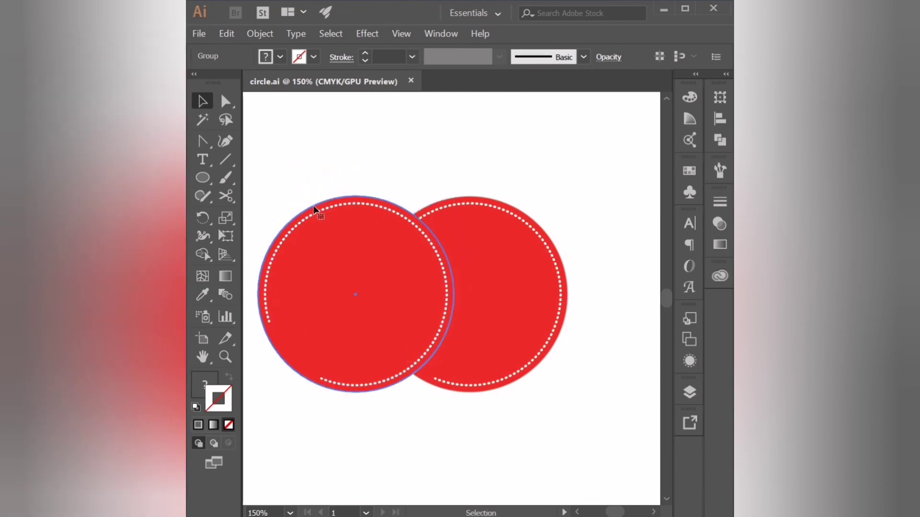
- Enter the expanded group, move its red circle shape, then undo that move
double_click(316, 211)
mouse_move(315, 211)
mouse_down()
mouse_move(332, 181)
mouse_move(455, 205)
mouse_up()
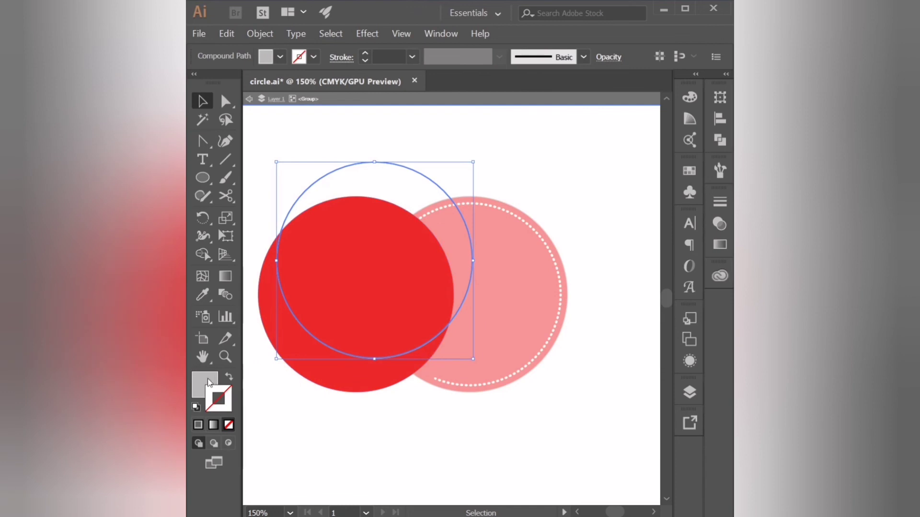
click(531, 150)
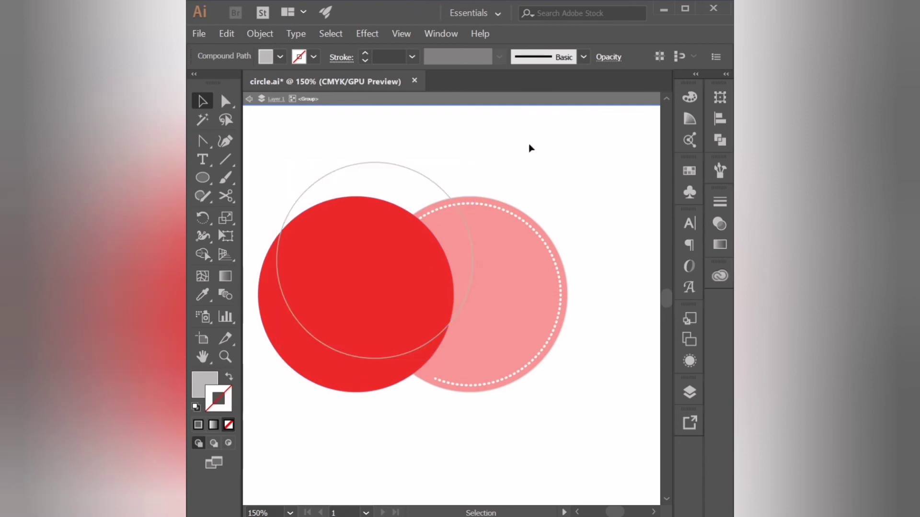
click(437, 192)
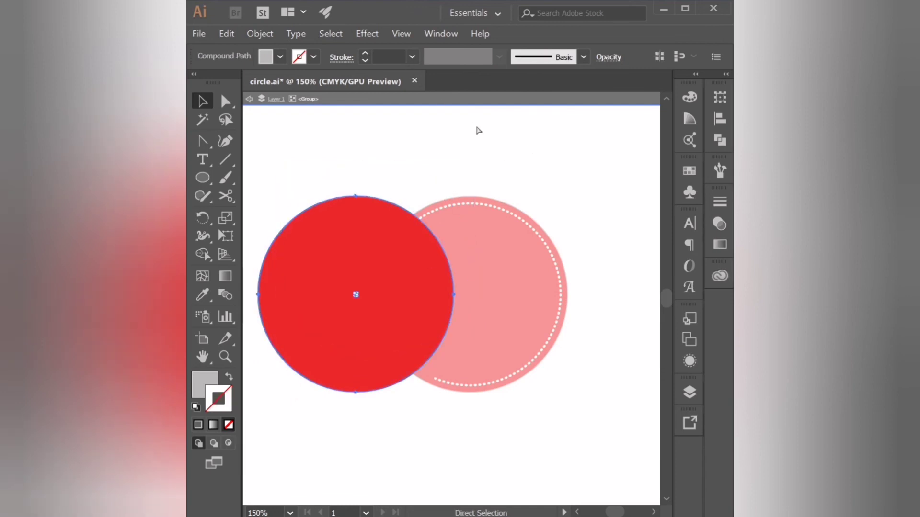
key(ctrl+z)
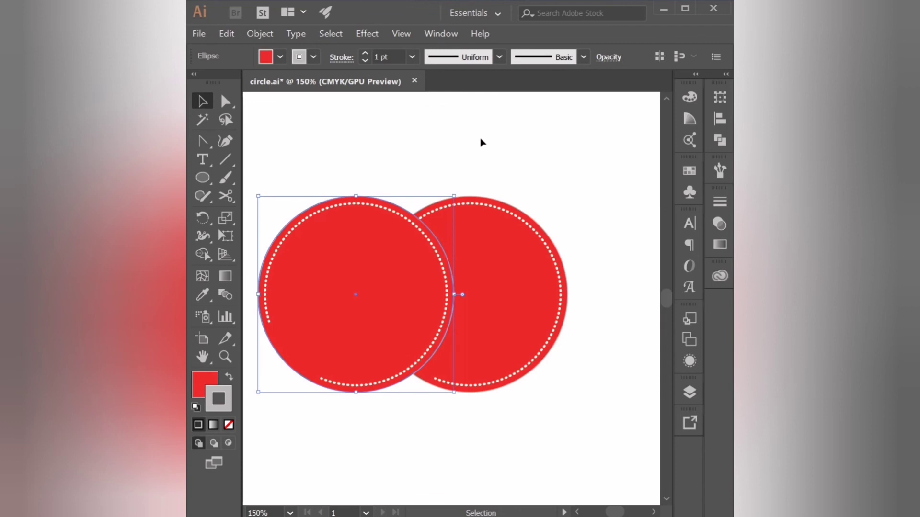
- Add the left copy's dotted ring to the selection and delete the left circle with its ring
shift+click(351, 204)
key(Delete)
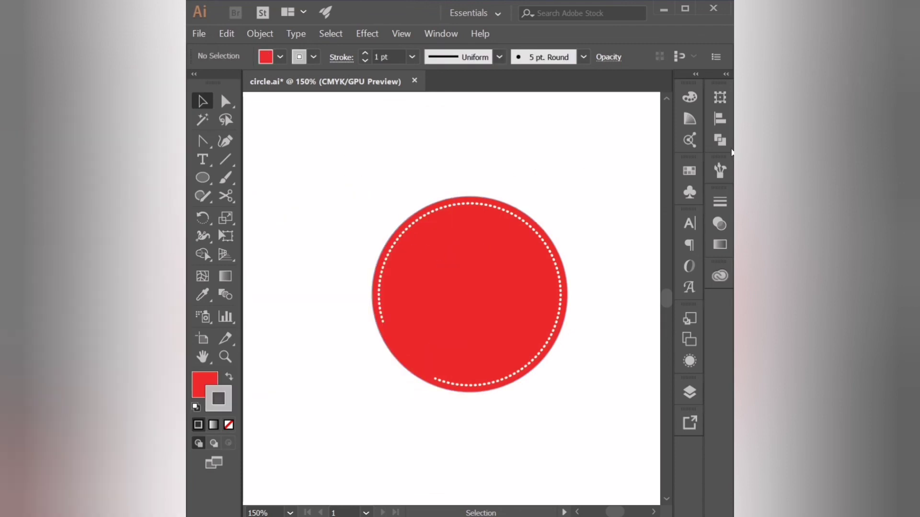